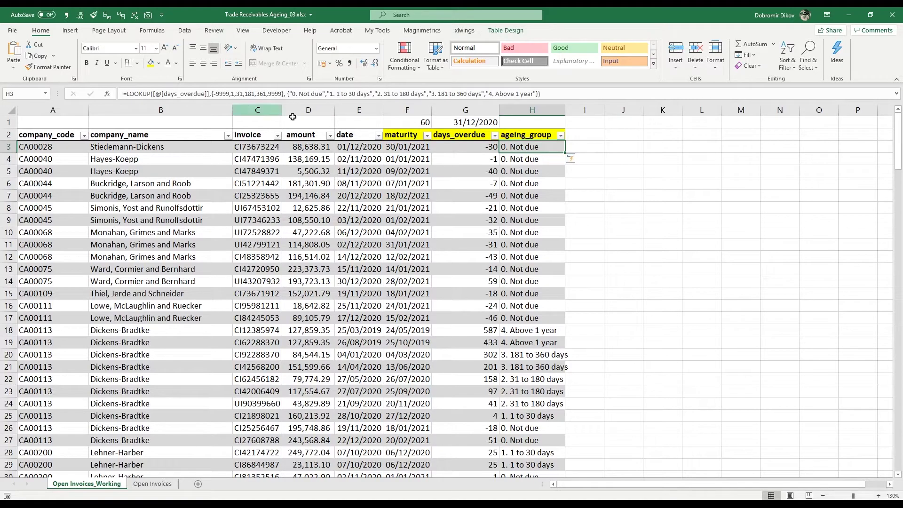
Inspect the LOOKUP formula in the first ageing_group cell, H3, and return to the company_code header in A2
{"action": "key", "text": "F2"}
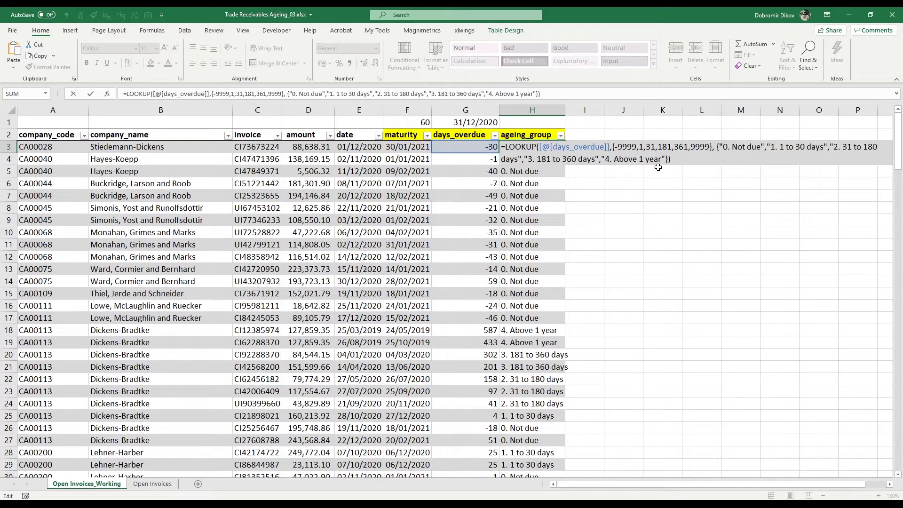
{"action": "key", "text": "ctrl+Return"}
{"action": "key", "text": "ctrl+Left"}
{"action": "key", "text": "ctrl+Up"}
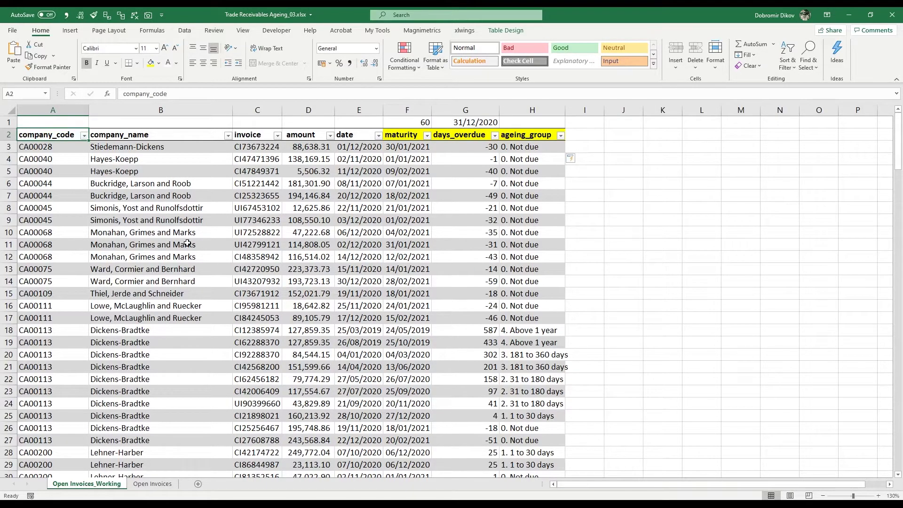
Create a PivotTable on a new worksheet from the whole open invoices table, A2 to H180
{"action": "left_click_drag", "start_coordinate": [57, 134], "coordinate": [514, 453]}
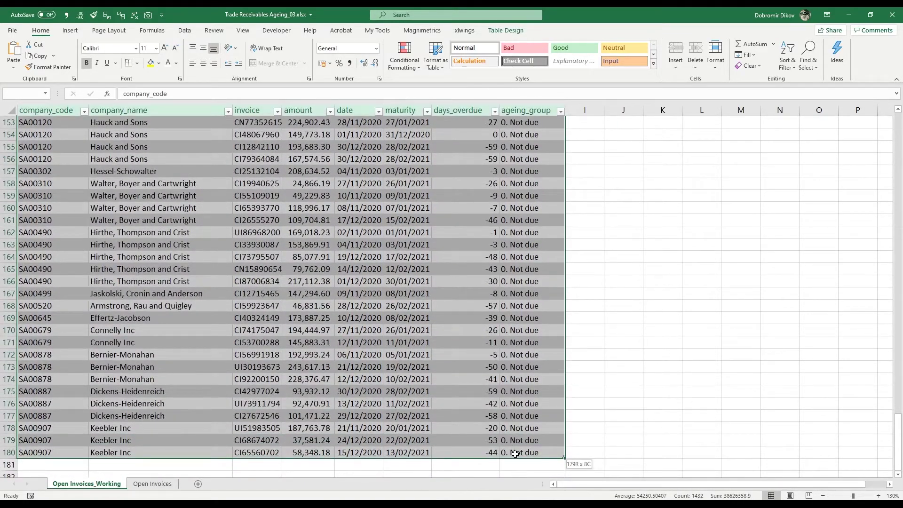
{"action": "left_click", "coordinate": [69, 31]}
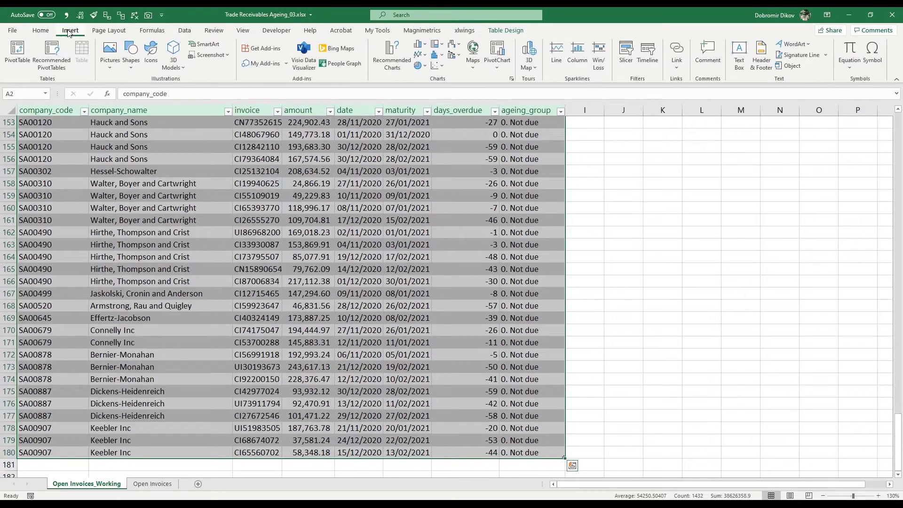
{"action": "left_click", "coordinate": [18, 56]}
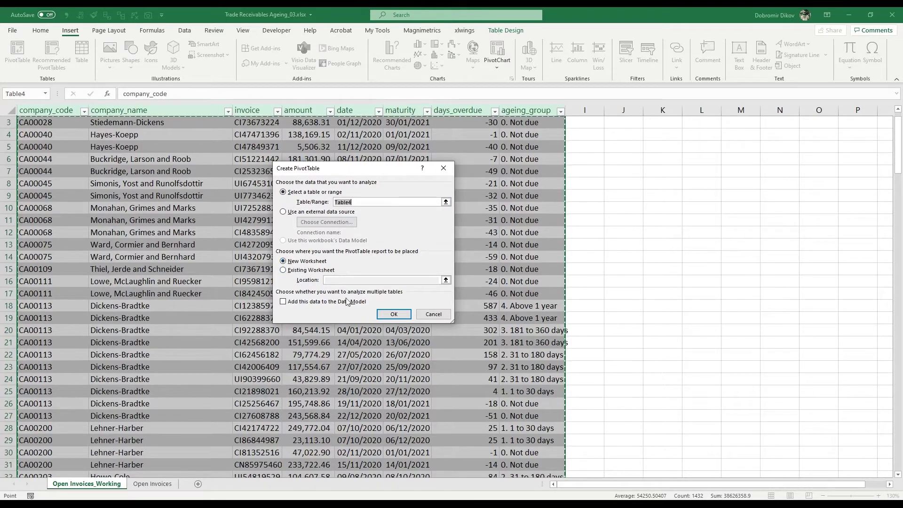
{"action": "left_click", "coordinate": [393, 314]}
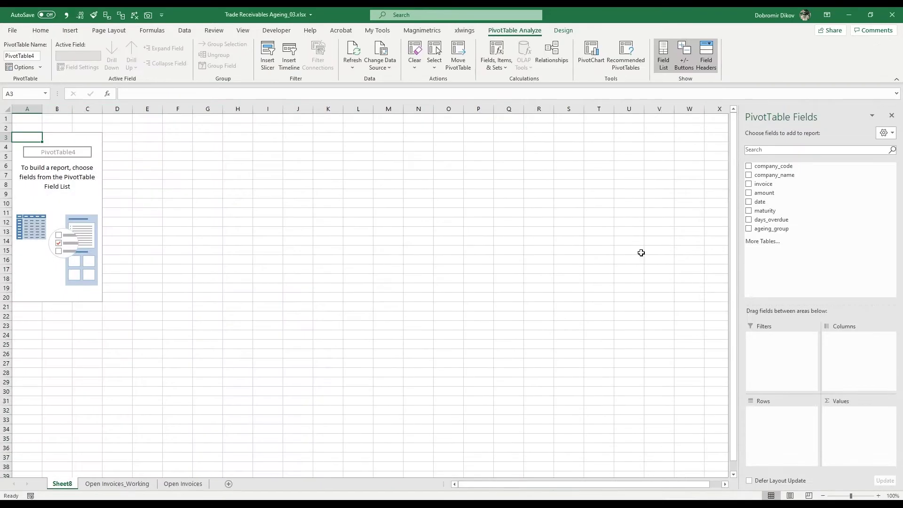
{"action": "scroll", "coordinate": [548, 351], "scroll_direction": "up", "scroll_amount": 3, "text": "ctrl"}
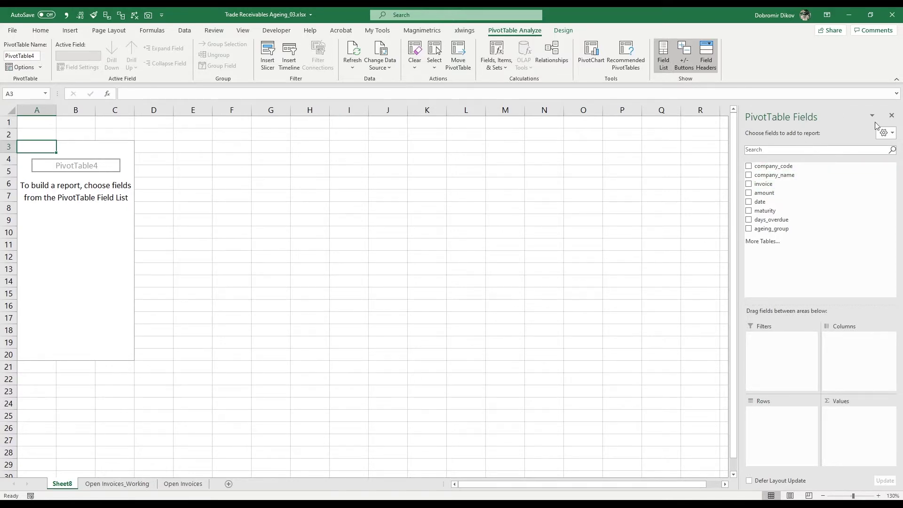
Hide the PivotTable field list, and show it again with cell A3 of the empty PivotTable selected
{"action": "left_click", "coordinate": [891, 116]}
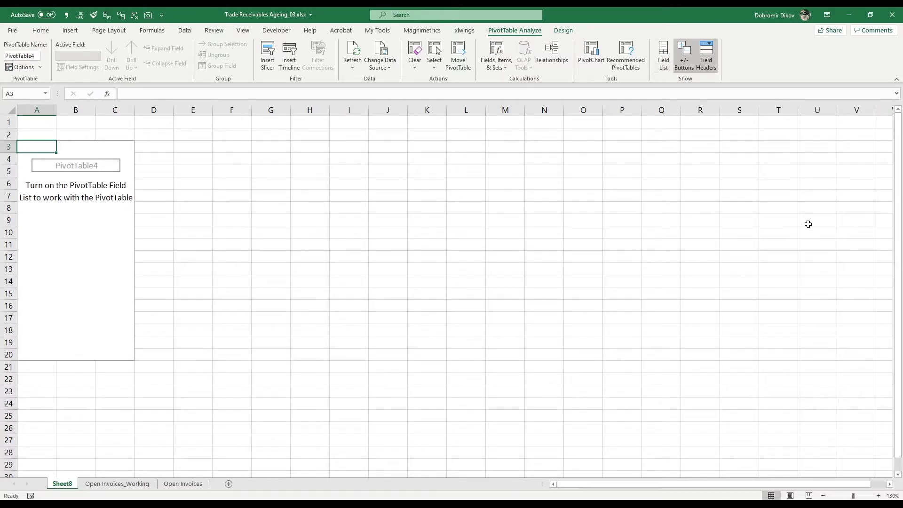
{"action": "left_click", "coordinate": [84, 148]}
{"action": "left_click", "coordinate": [174, 210]}
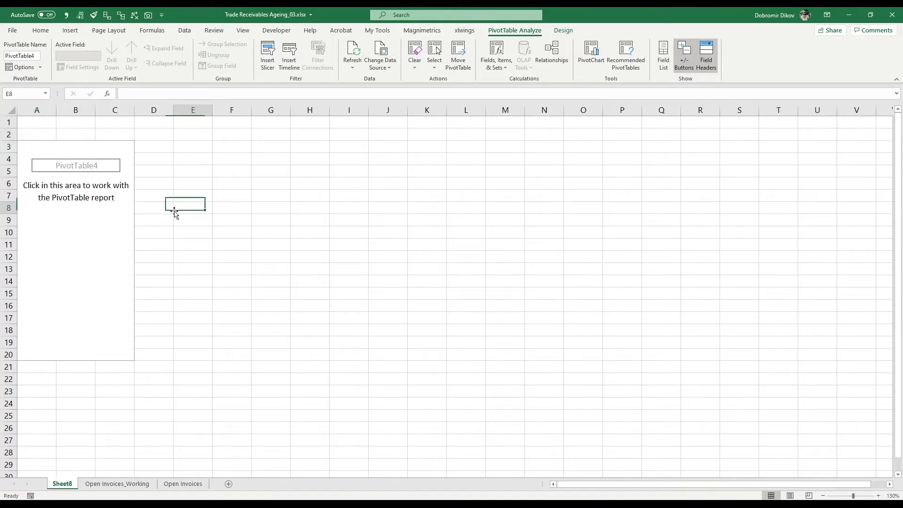
{"action": "left_click", "coordinate": [50, 147]}
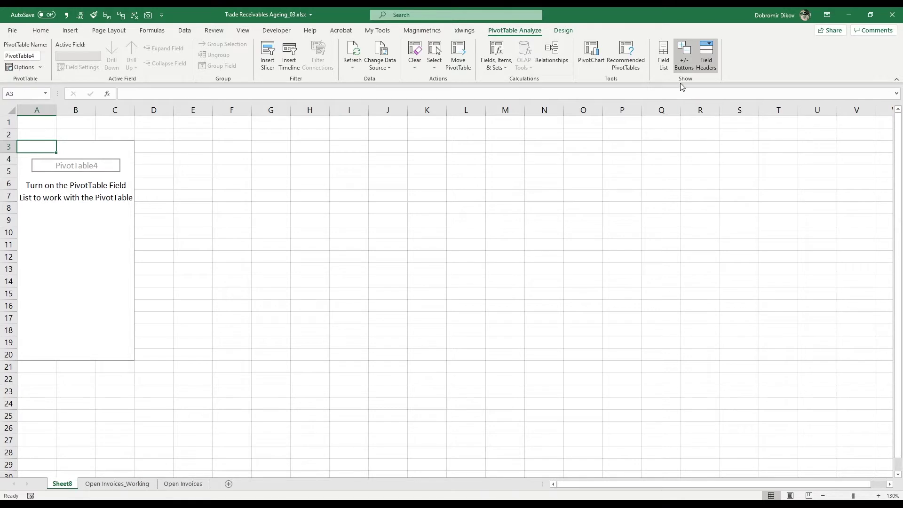
{"action": "left_click", "coordinate": [658, 50]}
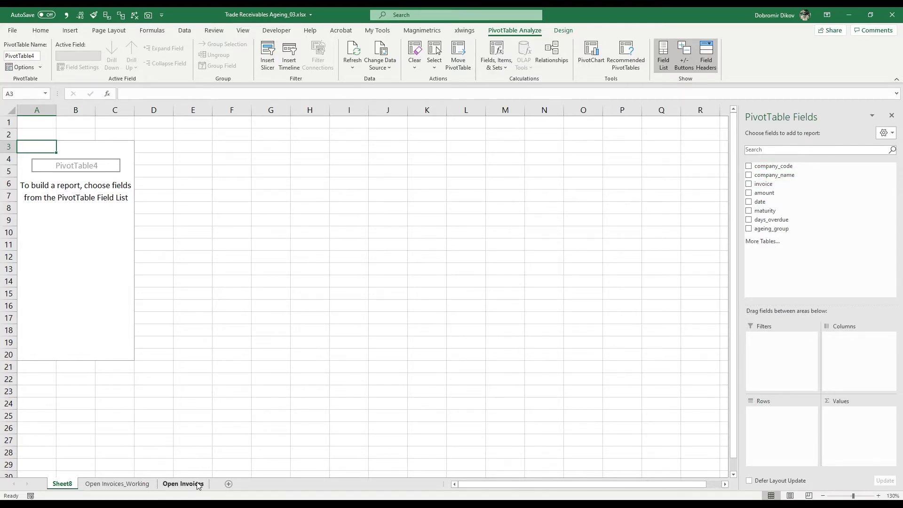
Look at the repeated Dickens-Bradtke invoice rows on the Open Invoices sheet and return to Sheet8
{"action": "left_click", "coordinate": [183, 483]}
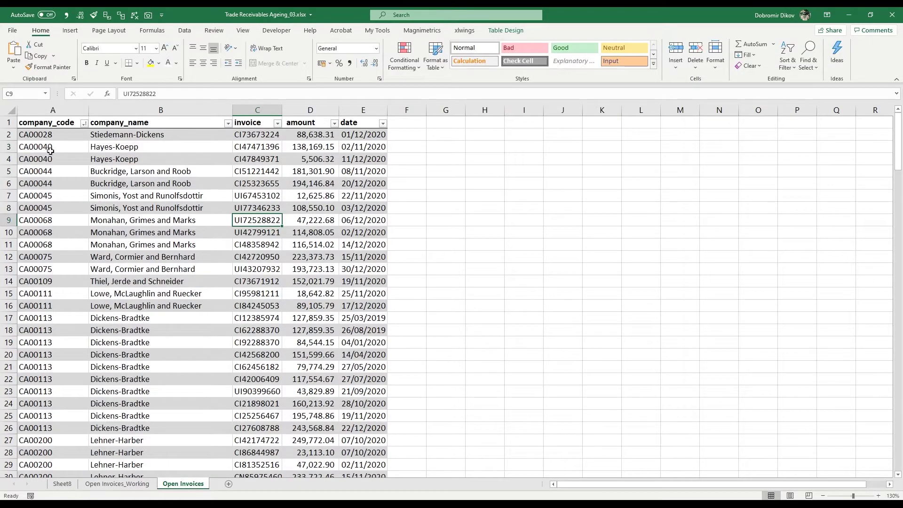
{"action": "left_click_drag", "start_coordinate": [116, 318], "coordinate": [115, 440]}
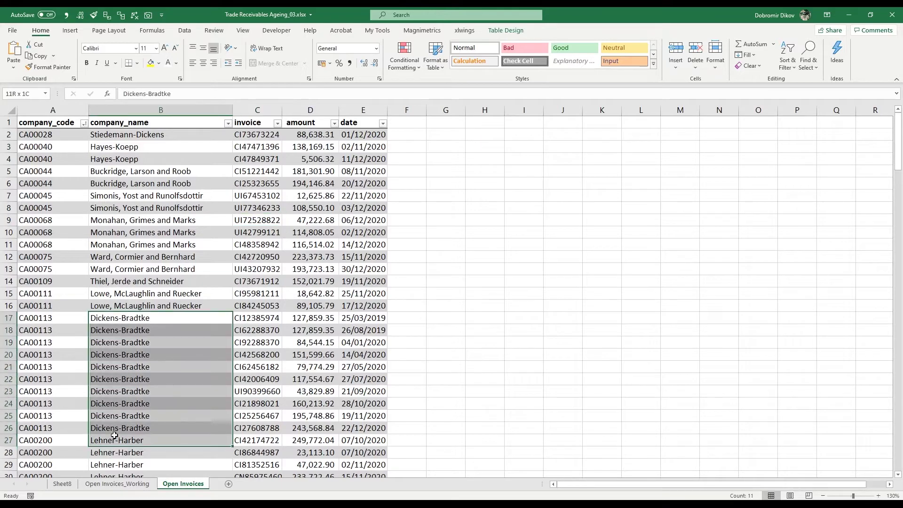
{"action": "left_click", "coordinate": [65, 485]}
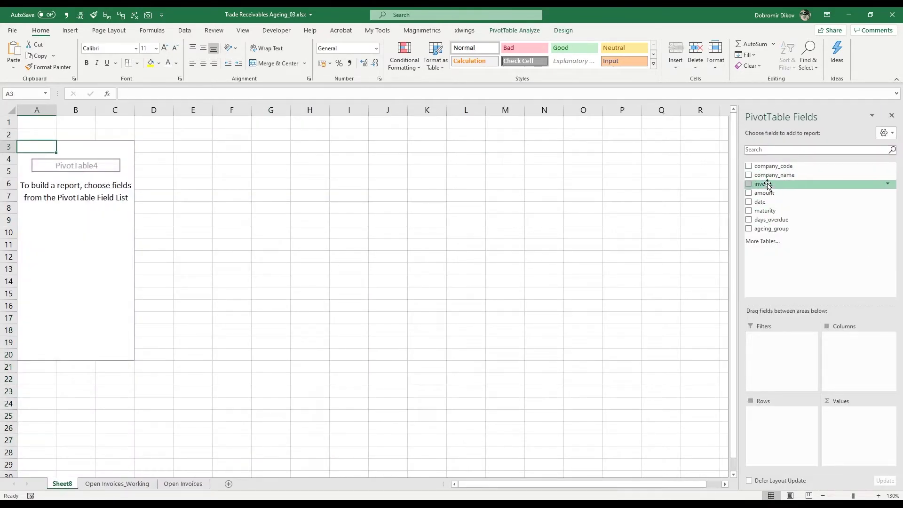
Add the amount field to the PivotTable values and format the sum with thousands separators and no decimals
{"action": "left_click_drag", "start_coordinate": [764, 193], "coordinate": [852, 422]}
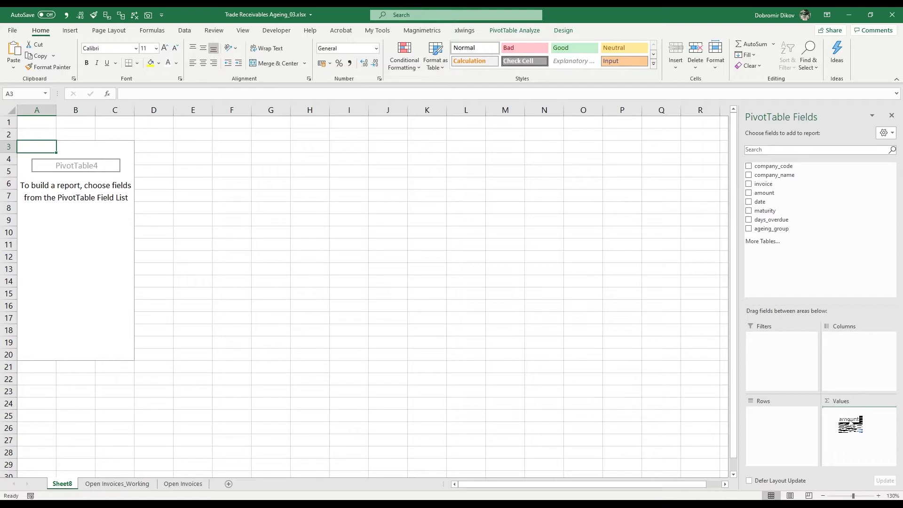
{"action": "left_click_drag", "start_coordinate": [850, 423], "coordinate": [852, 422]}
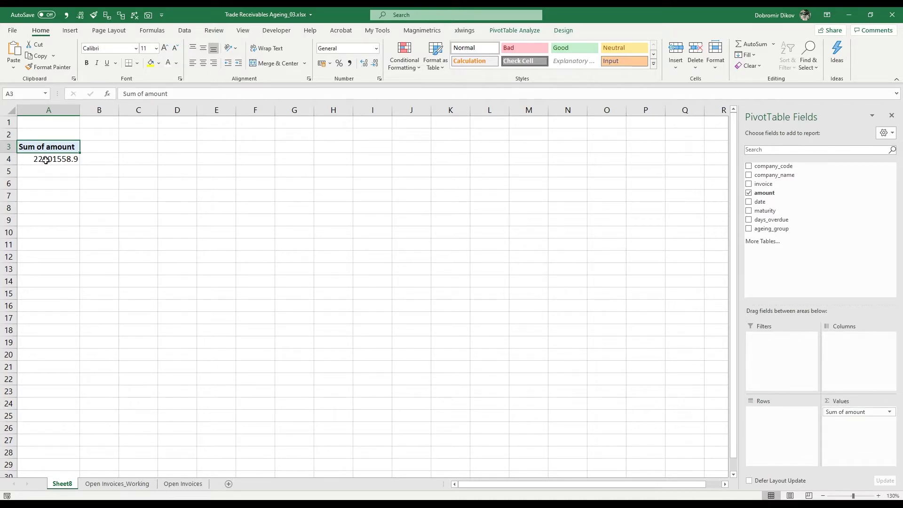
{"action": "left_click", "coordinate": [44, 159]}
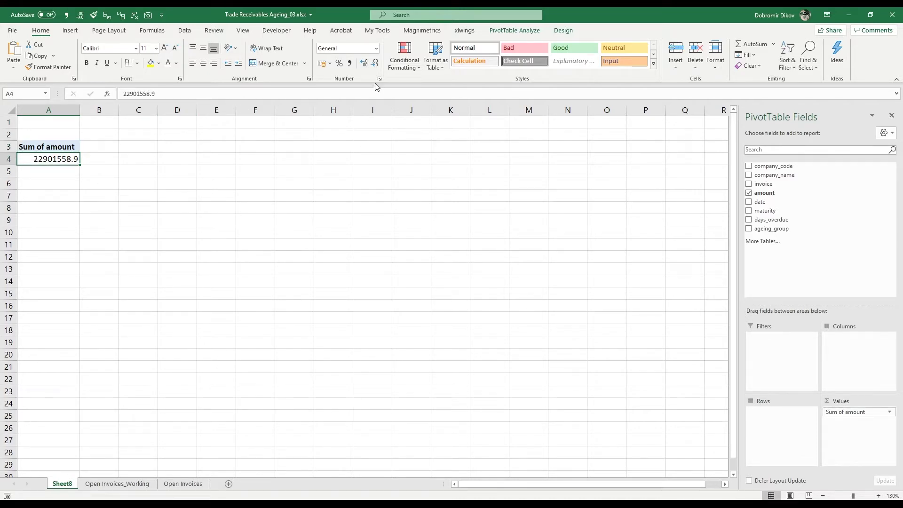
{"action": "left_click", "coordinate": [350, 63]}
{"action": "left_click", "coordinate": [375, 65]}
{"action": "left_click", "coordinate": [375, 65]}
Check the PivotTable total against the sum of the amount column on the Open Invoices_Working sheet, and return to Sheet8
{"action": "left_click", "coordinate": [124, 484]}
{"action": "scroll", "coordinate": [460, 230], "scroll_direction": "up", "scroll_amount": 1}
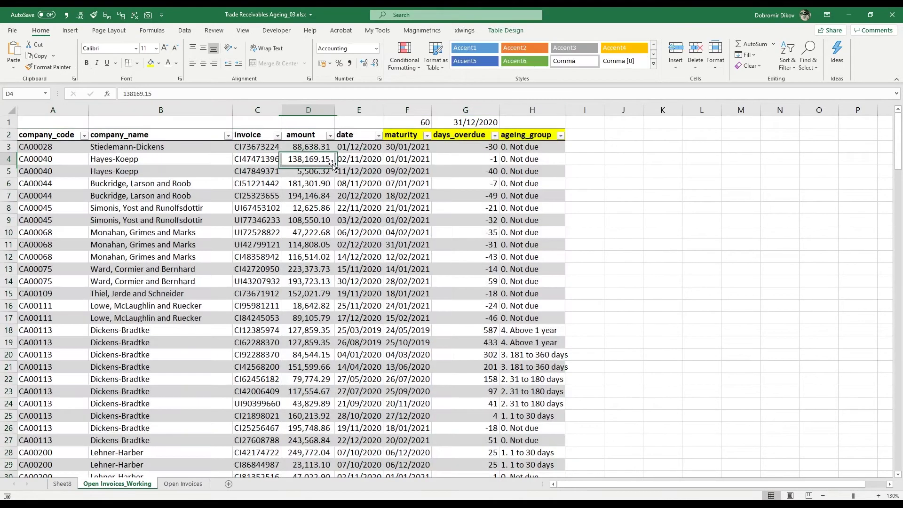
{"action": "left_click", "coordinate": [295, 157]}
{"action": "left_click", "coordinate": [303, 110]}
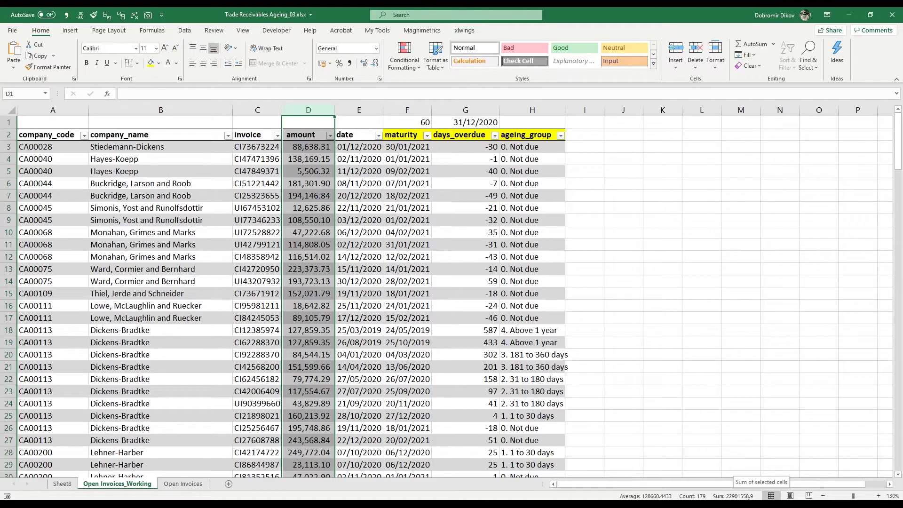
{"action": "left_click", "coordinate": [62, 483]}
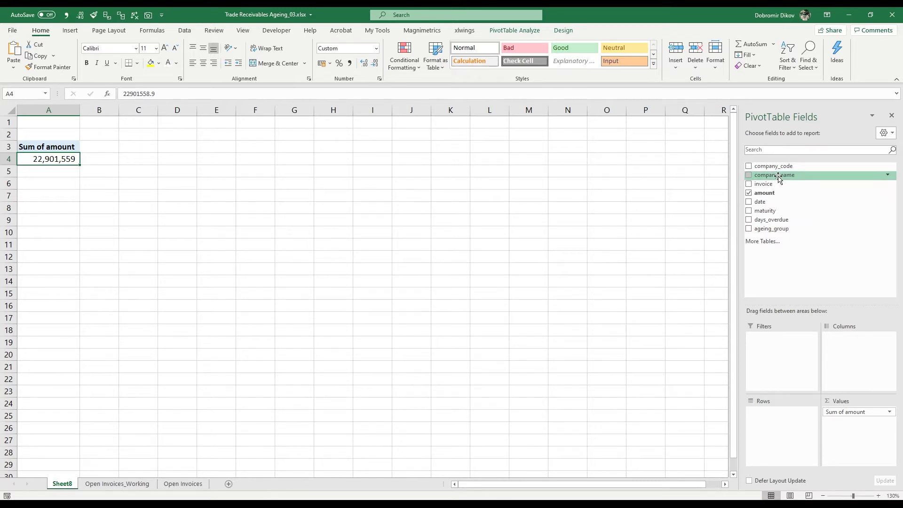
Add company_name to the PivotTable rows and review the amounts per company down to the Grand Total
{"action": "left_click_drag", "start_coordinate": [790, 177], "coordinate": [781, 445]}
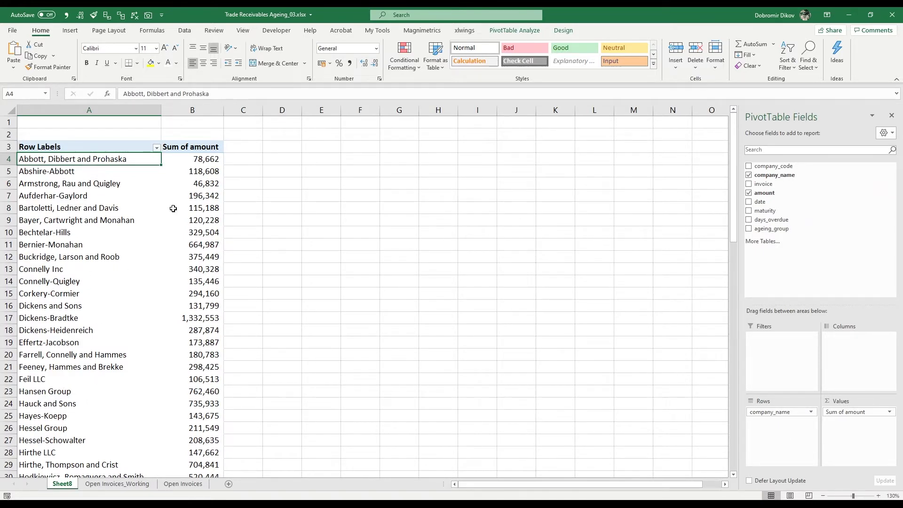
{"action": "left_click_drag", "start_coordinate": [191, 162], "coordinate": [193, 415]}
{"action": "left_click", "coordinate": [193, 416]}
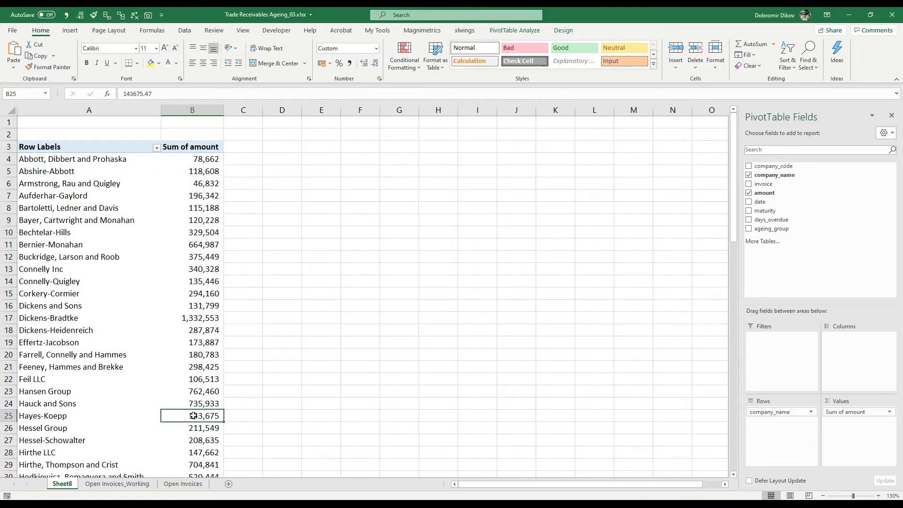
{"action": "scroll", "coordinate": [192, 413], "scroll_direction": "down", "scroll_amount": 20}
{"action": "scroll", "coordinate": [188, 412], "scroll_direction": "up", "scroll_amount": 6}
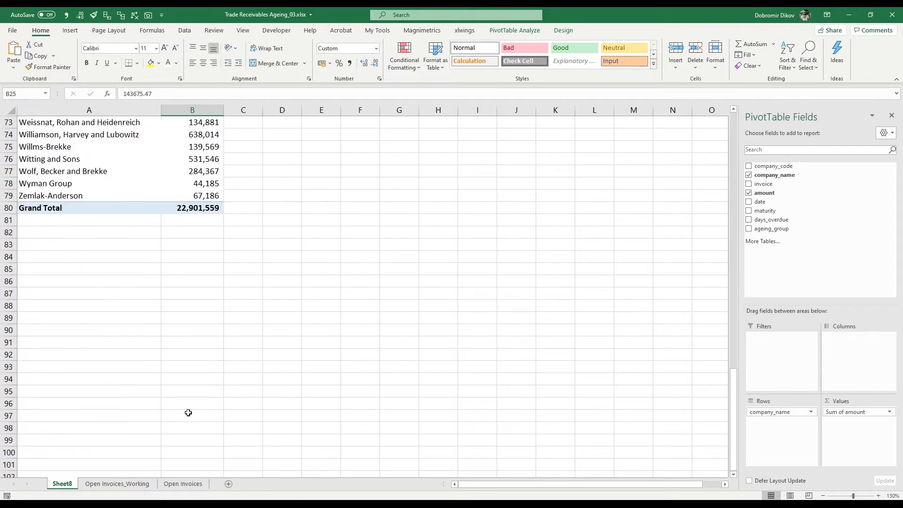
{"action": "scroll", "coordinate": [149, 244], "scroll_direction": "up", "scroll_amount": 12}
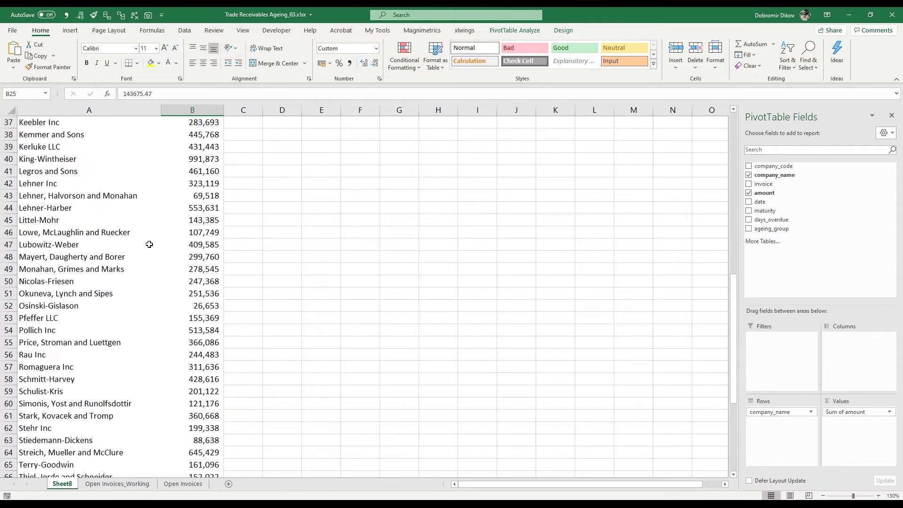
{"action": "scroll", "coordinate": [149, 244], "scroll_direction": "up", "scroll_amount": 12}
{"action": "left_click", "coordinate": [121, 179]}
{"action": "left_click", "coordinate": [114, 188]}
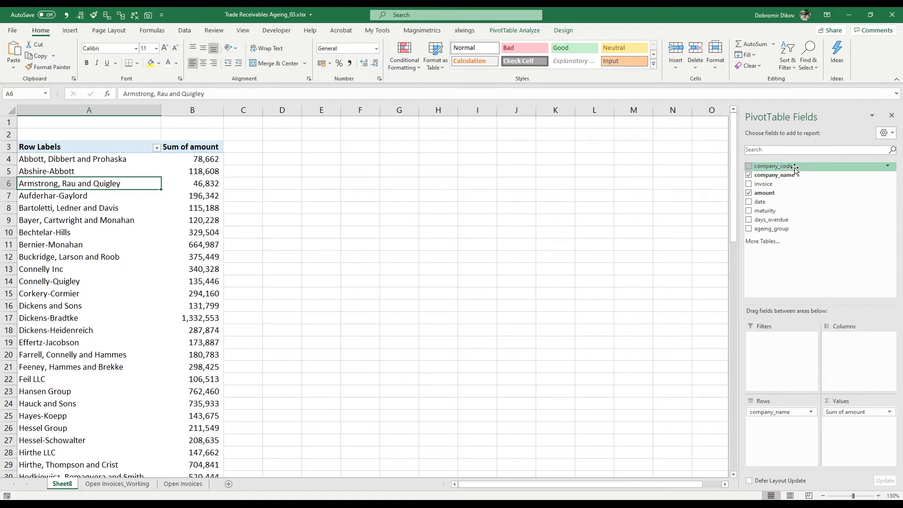
Add company_code above company_name in the PivotTable rows, and collapse and re-expand the CA00028 group
{"action": "left_click_drag", "start_coordinate": [795, 168], "coordinate": [794, 409]}
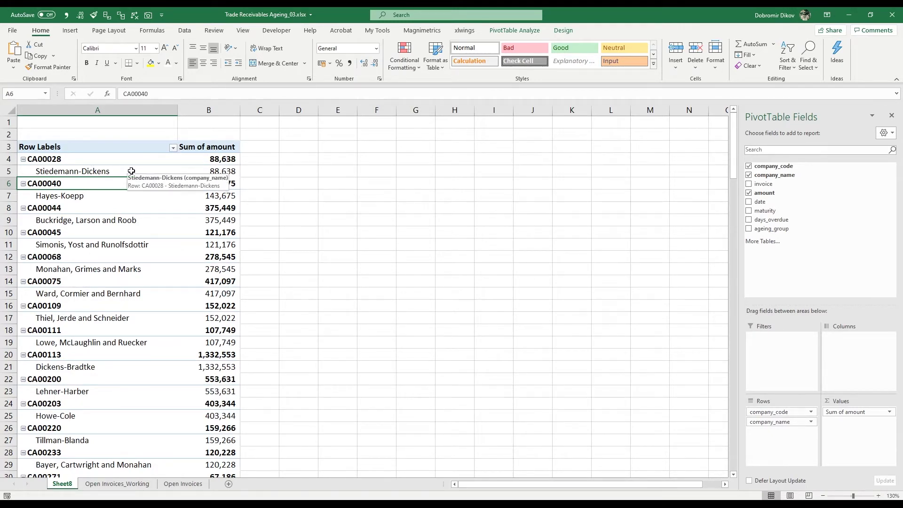
{"action": "left_click", "coordinate": [23, 159]}
{"action": "left_click", "coordinate": [23, 160]}
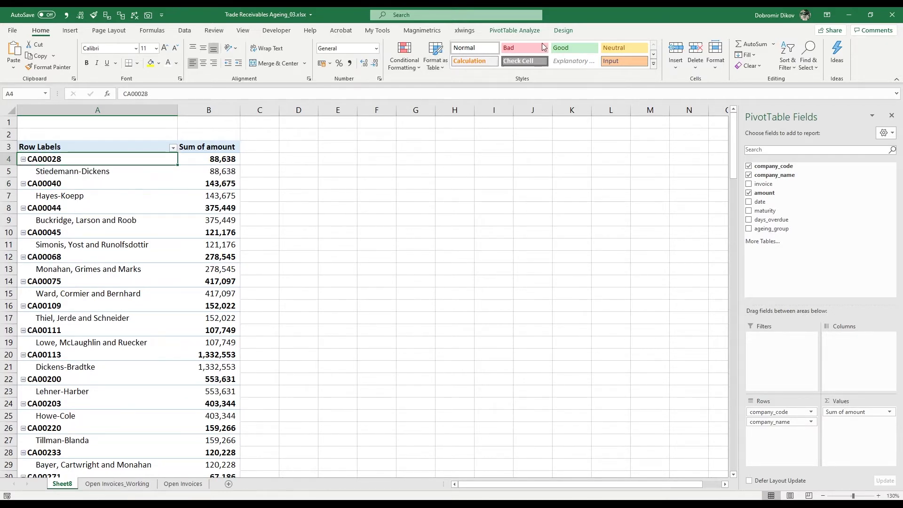
Change the PivotTable's report layout to Tabular Form
{"action": "left_click", "coordinate": [517, 31]}
{"action": "left_click", "coordinate": [563, 30]}
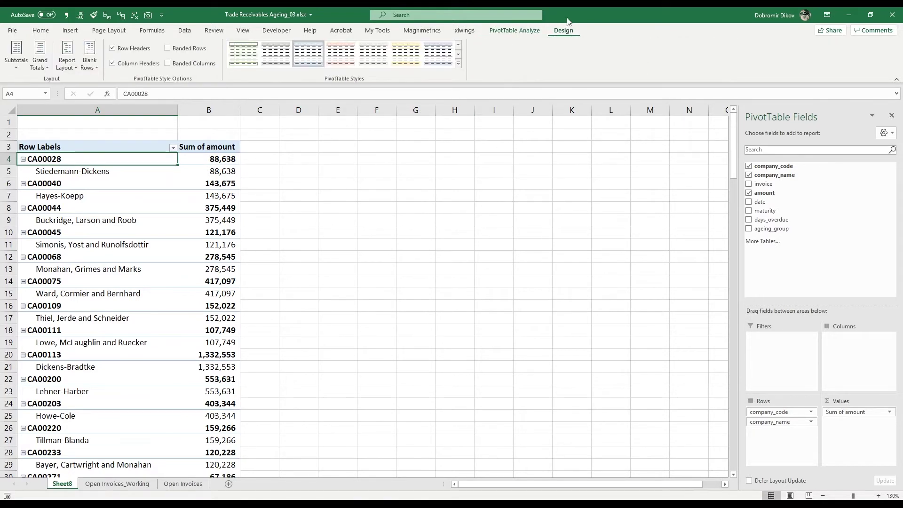
{"action": "left_click", "coordinate": [147, 183]}
{"action": "left_click", "coordinate": [181, 207]}
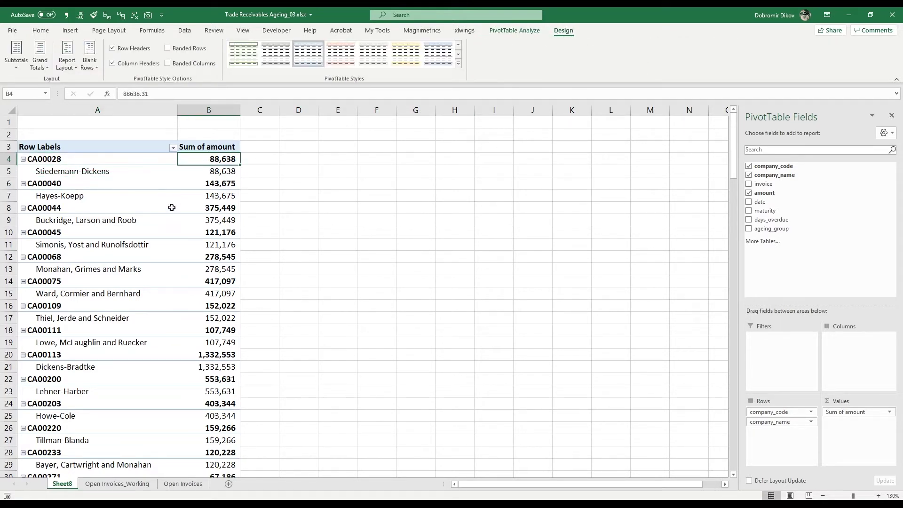
{"action": "left_click", "coordinate": [141, 207]}
{"action": "left_click", "coordinate": [85, 173]}
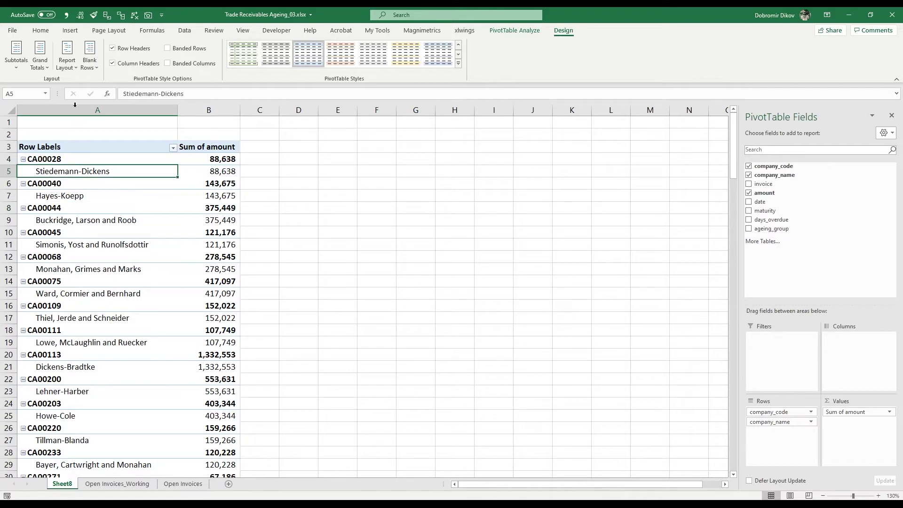
{"action": "left_click", "coordinate": [69, 65]}
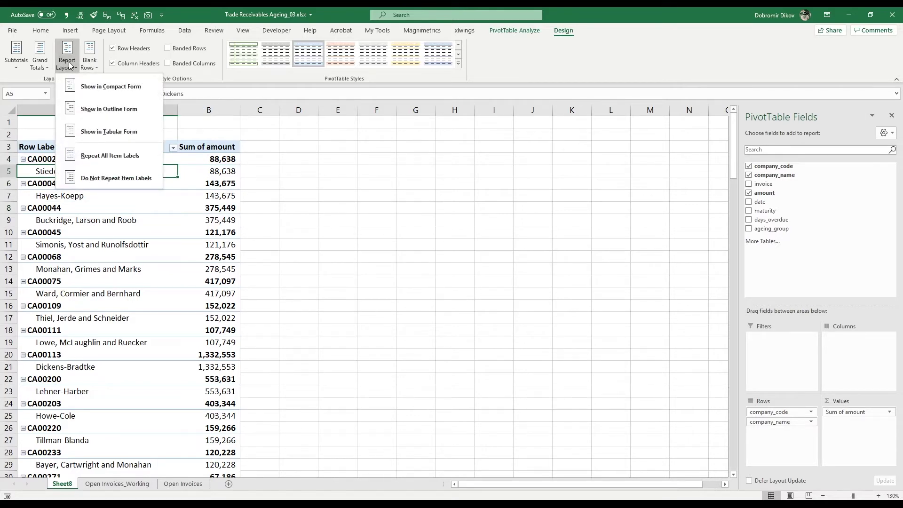
{"action": "left_click", "coordinate": [101, 132]}
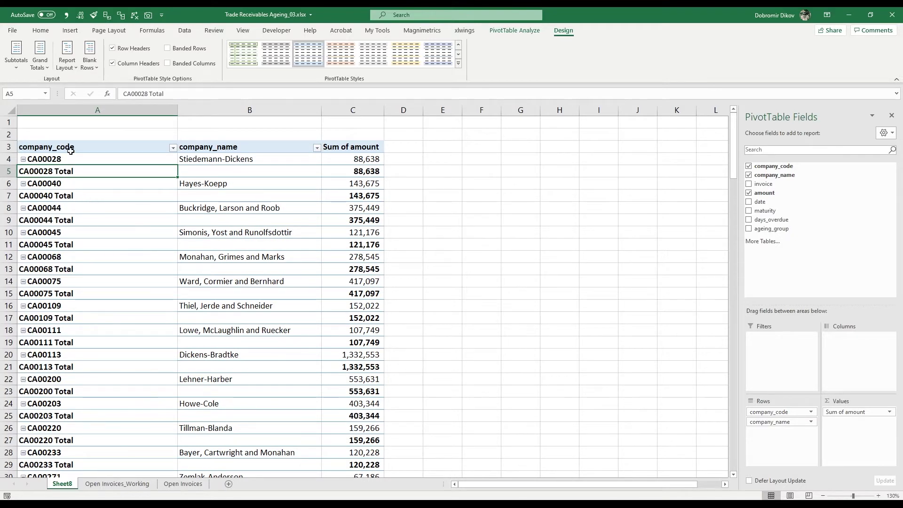
Turn off the PivotTable's subtotals and autofit the width of the company_code column
{"action": "left_click", "coordinate": [17, 53]}
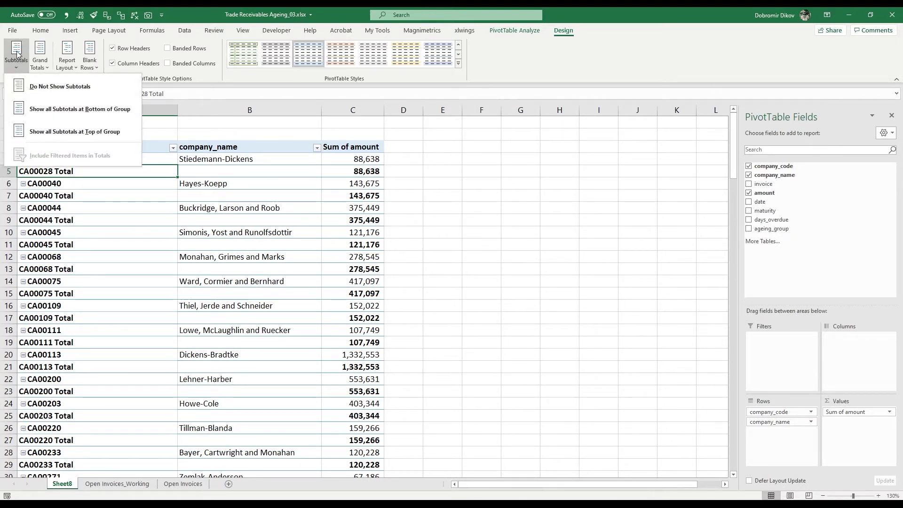
{"action": "left_click", "coordinate": [52, 89]}
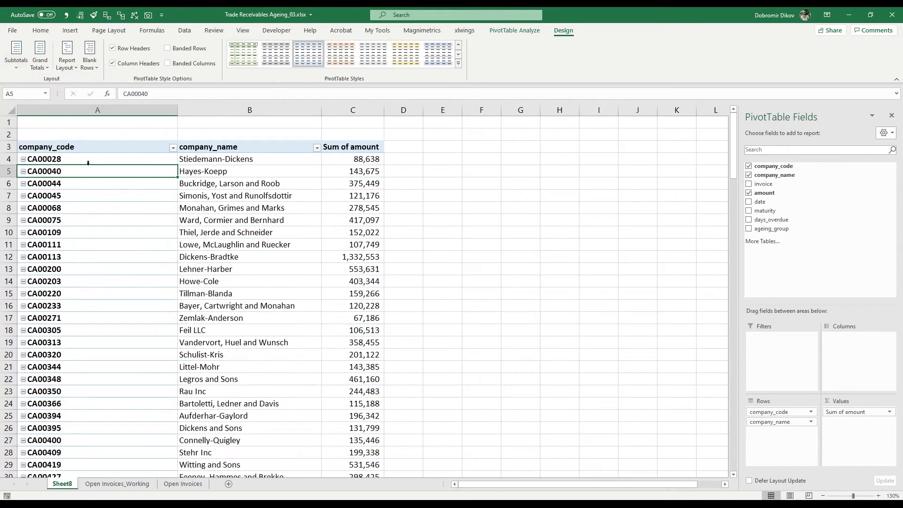
{"action": "left_click", "coordinate": [107, 220]}
{"action": "double_click", "coordinate": [176, 110]}
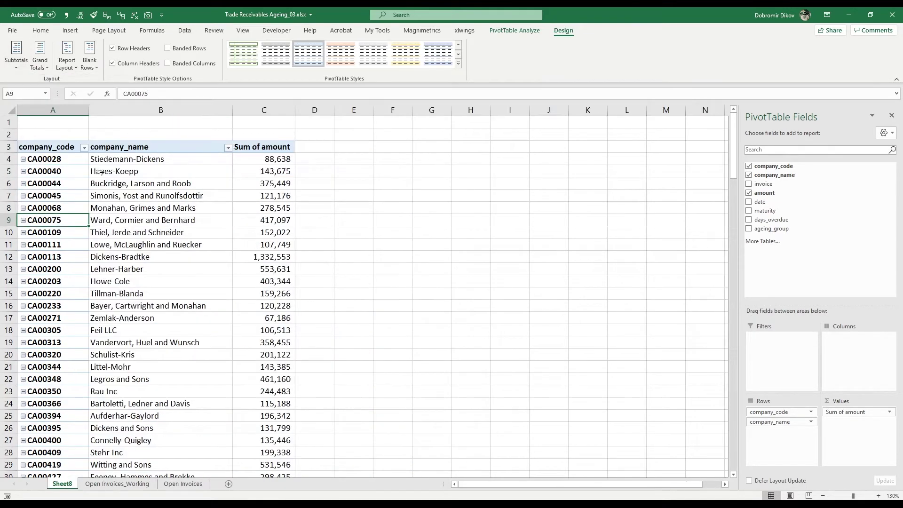
Review the company codes, names and summed amounts in the tabular PivotTable, from the first record through the rows below
{"action": "left_click", "coordinate": [75, 159]}
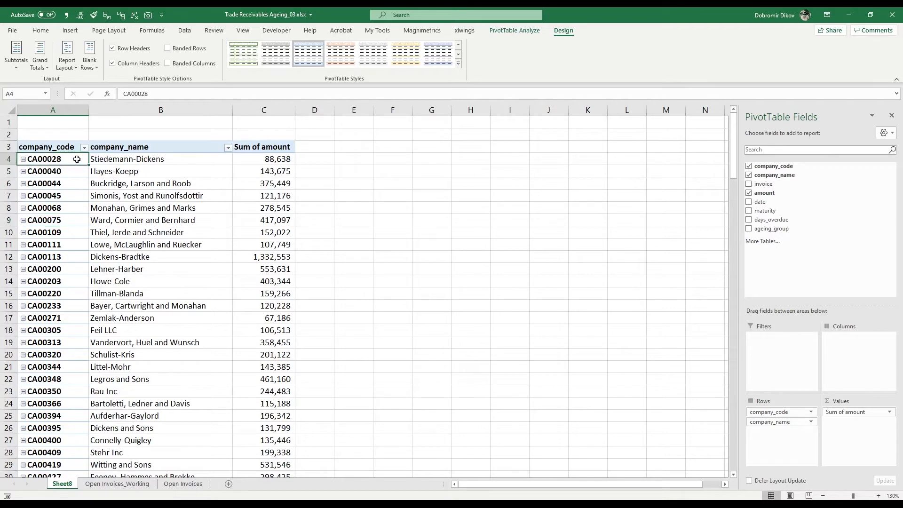
{"action": "left_click", "coordinate": [128, 163]}
{"action": "left_click", "coordinate": [272, 164]}
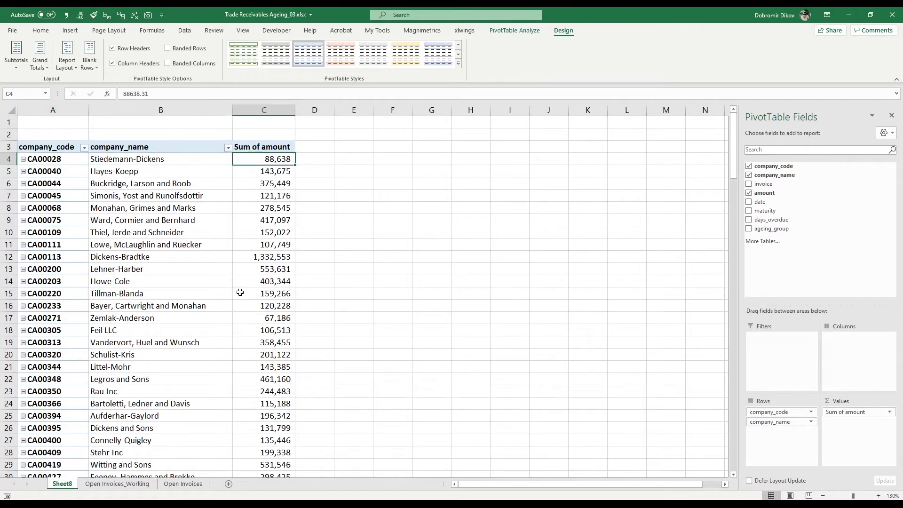
{"action": "scroll", "coordinate": [205, 354], "scroll_direction": "down", "scroll_amount": 10}
{"action": "scroll", "coordinate": [205, 354], "scroll_direction": "up", "scroll_amount": 10}
{"action": "scroll", "coordinate": [221, 336], "scroll_direction": "down", "scroll_amount": 3}
{"action": "scroll", "coordinate": [188, 375], "scroll_direction": "up", "scroll_amount": 3}
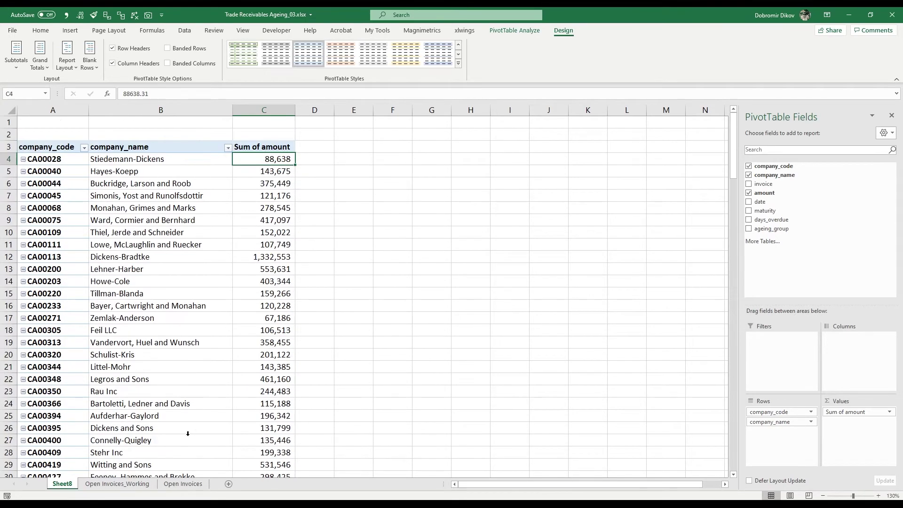
Check the ageing_group column on the Open Invoices_Working sheet, and add ageing_group to the columns of the PivotTable on Sheet8
{"action": "left_click", "coordinate": [117, 484]}
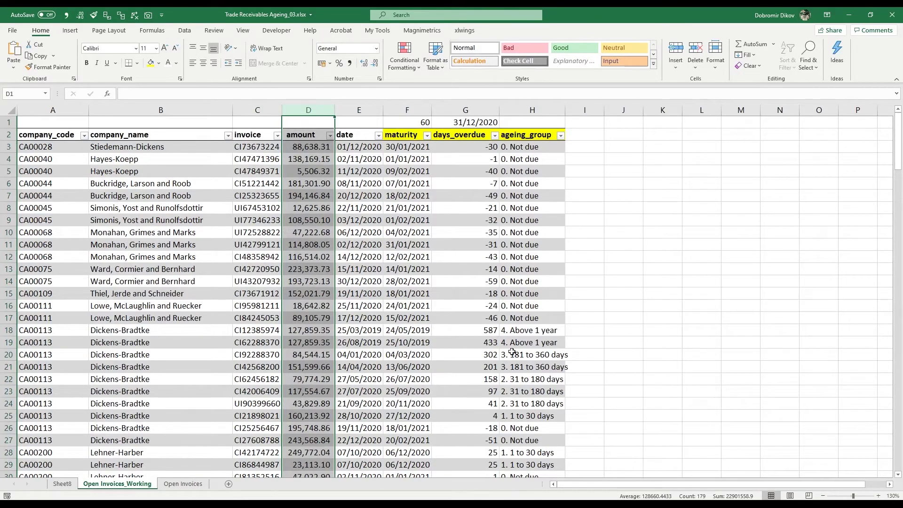
{"action": "left_click", "coordinate": [62, 484]}
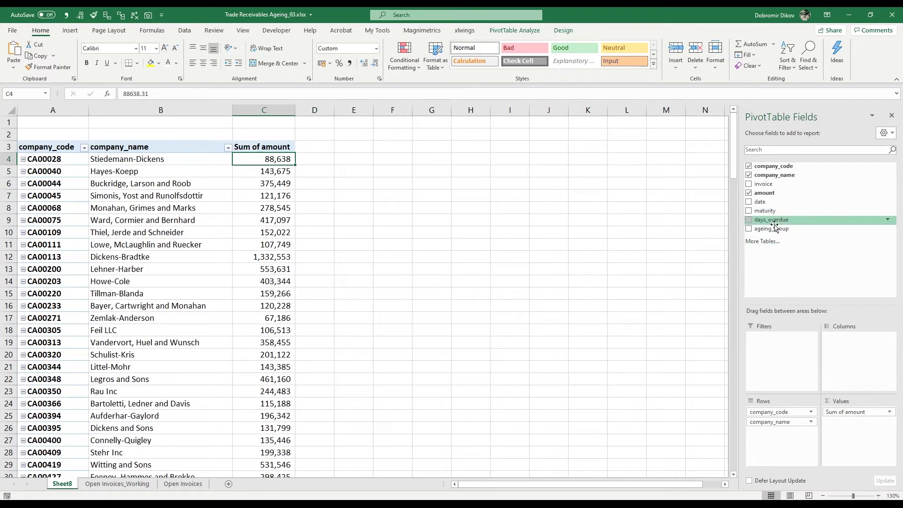
{"action": "left_click_drag", "start_coordinate": [785, 230], "coordinate": [864, 360]}
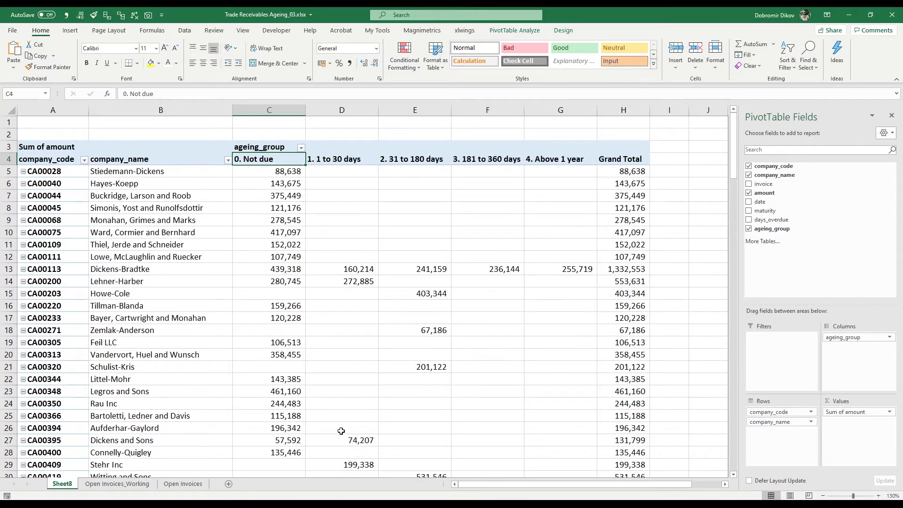
Examine the Not due amounts of the first companies and Dickens-Bradtke's amounts in each ageing group up to Above 1 year
{"action": "left_click", "coordinate": [275, 170]}
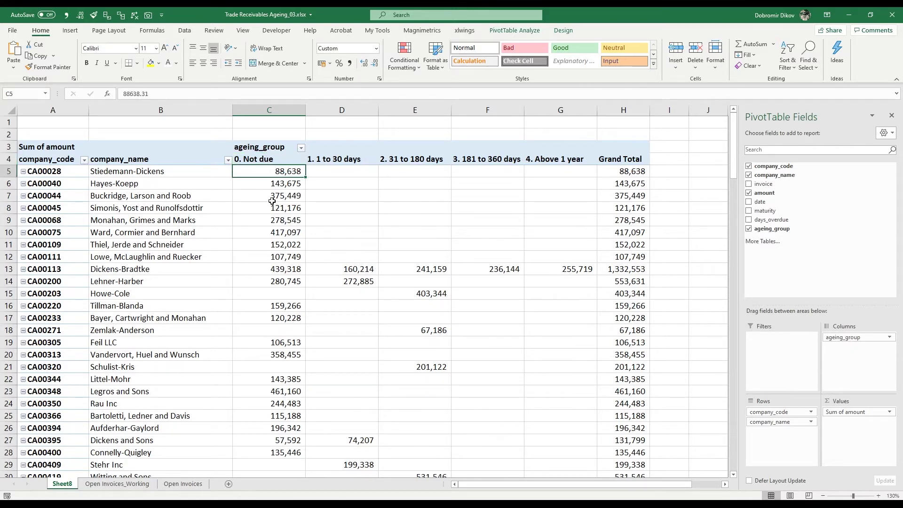
{"action": "left_click_drag", "start_coordinate": [275, 187], "coordinate": [277, 213]}
{"action": "left_click", "coordinate": [270, 225]}
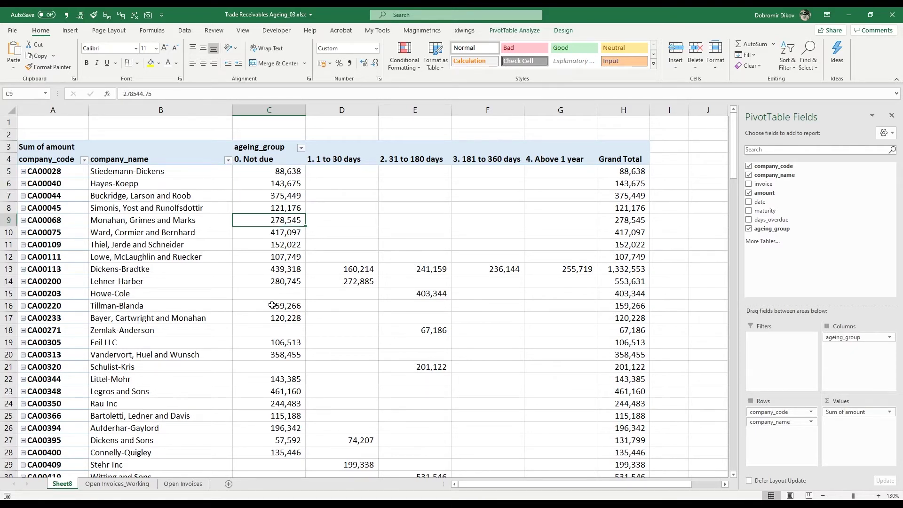
{"action": "left_click", "coordinate": [278, 268]}
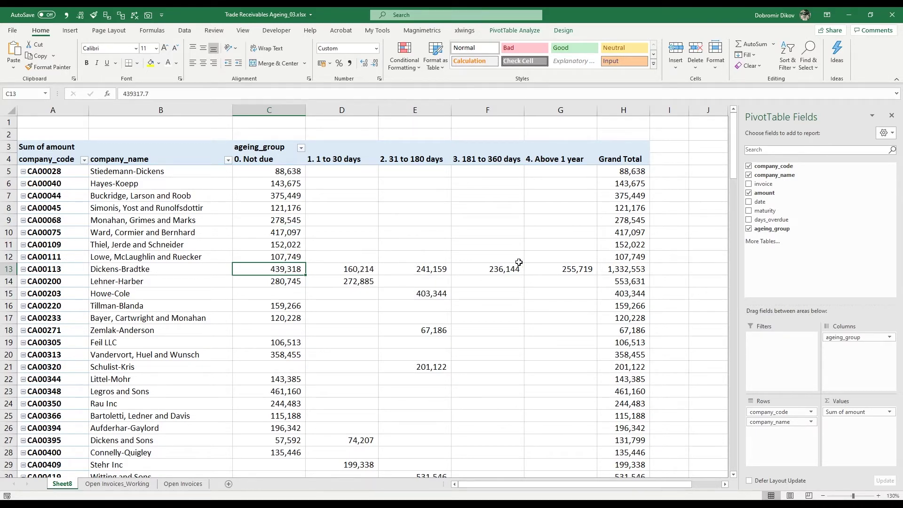
{"action": "left_click", "coordinate": [333, 268]}
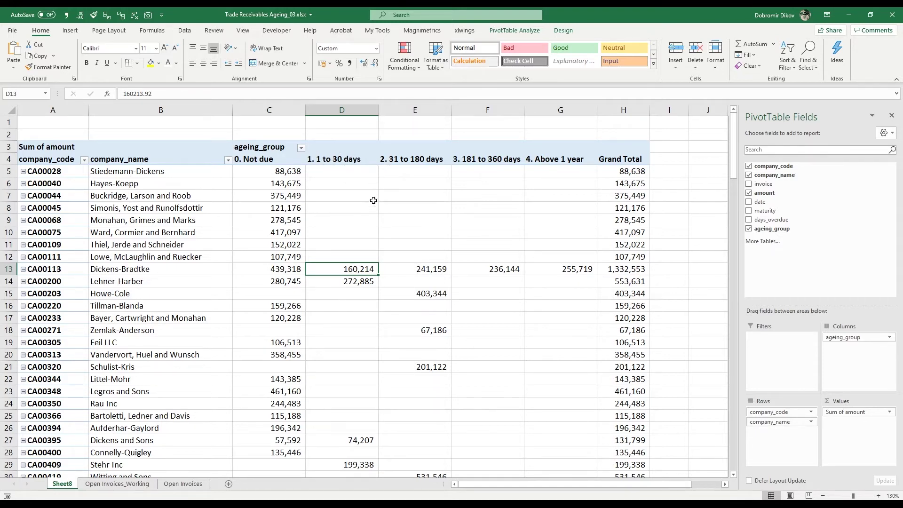
{"action": "left_click", "coordinate": [412, 265]}
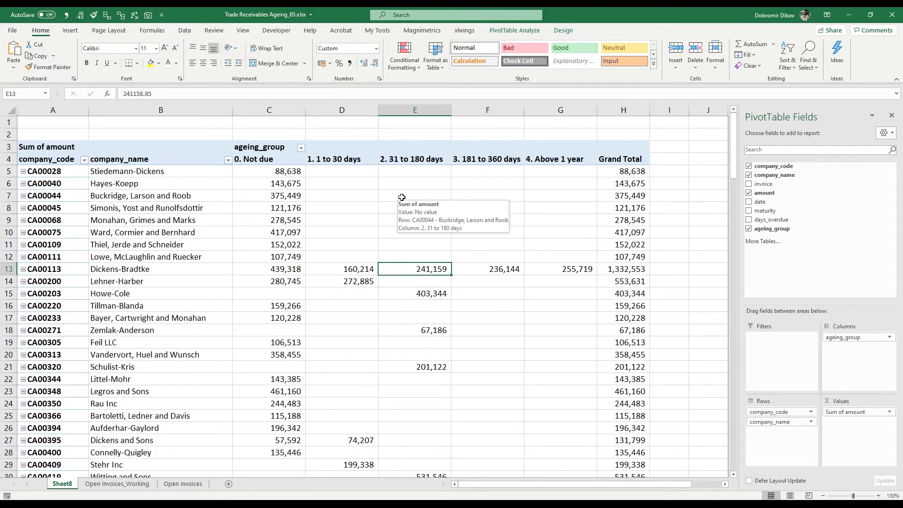
{"action": "mouse_move", "coordinate": [423, 271]}
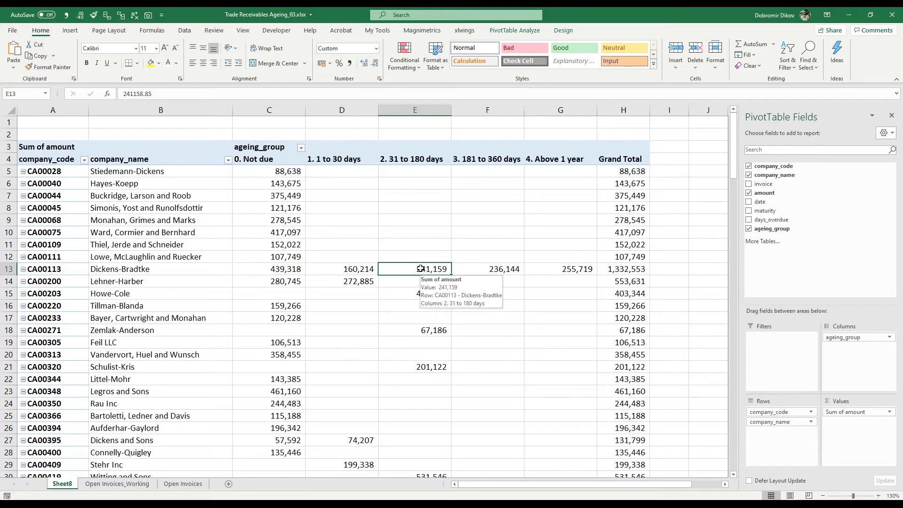
{"action": "left_click", "coordinate": [494, 268]}
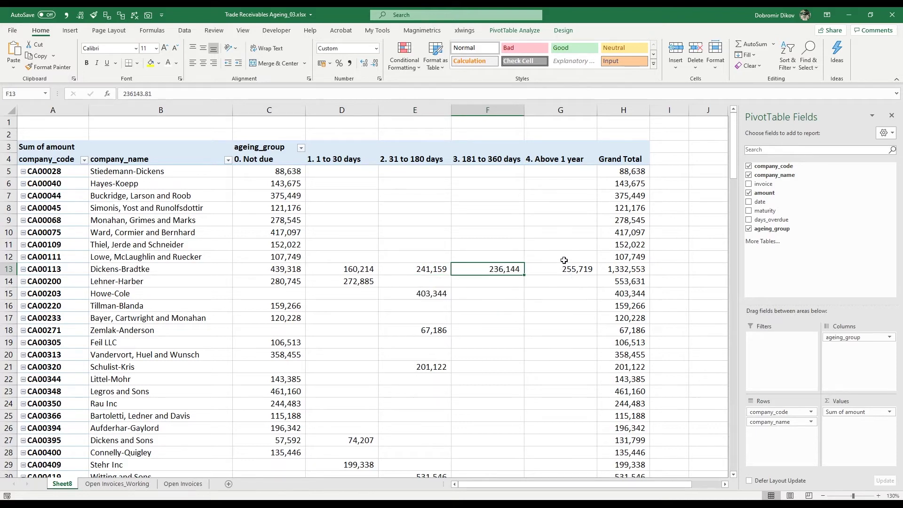
{"action": "left_click", "coordinate": [566, 269]}
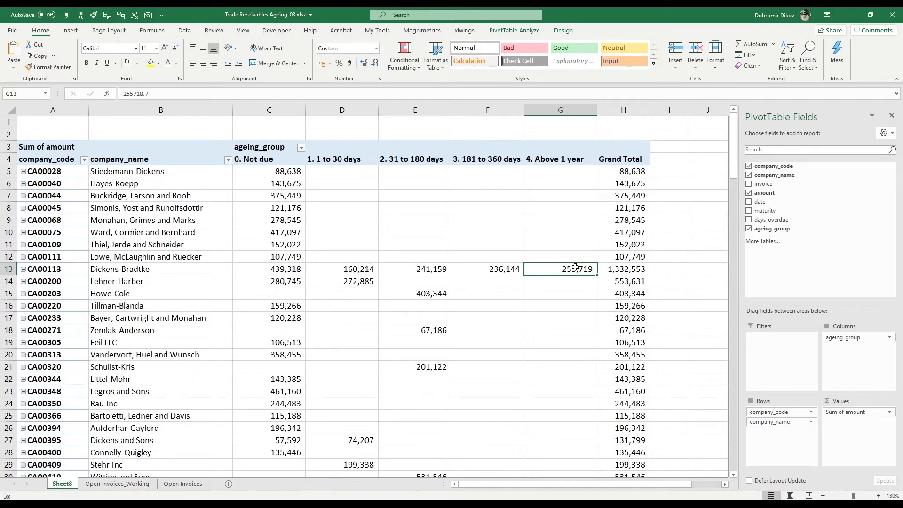
Examine the overdue amounts of Lehner-Harber, Howe-Cole, Zemlak-Anderson, Schulist-Kris and Witting and Sons in the ageing columns
{"action": "left_click", "coordinate": [357, 283]}
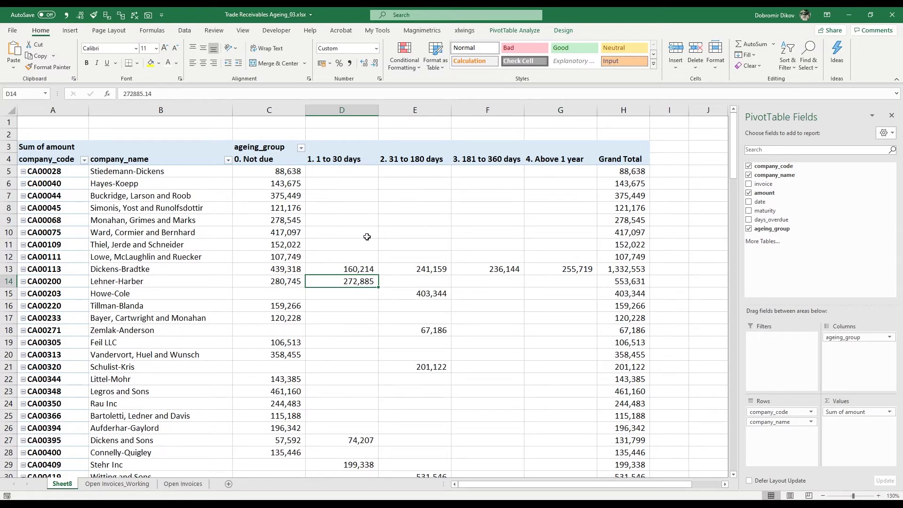
{"action": "left_click", "coordinate": [426, 289]}
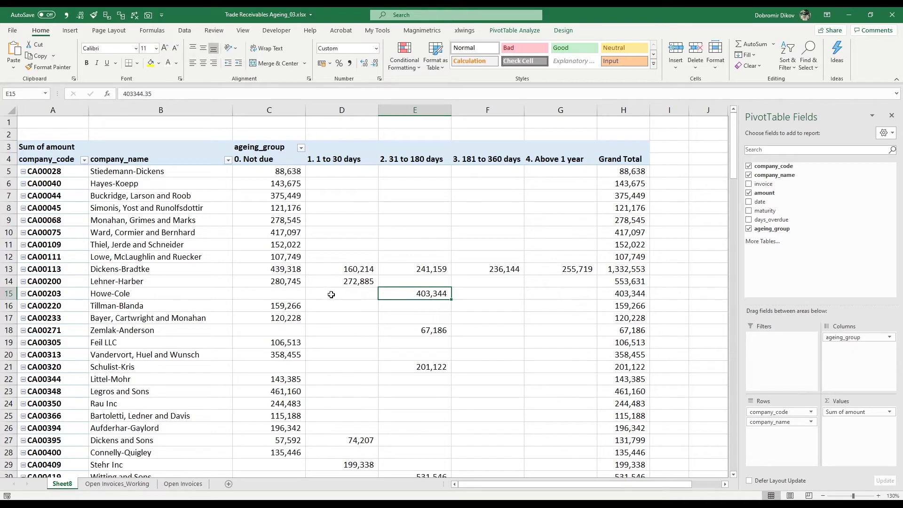
{"action": "left_click_drag", "start_coordinate": [329, 290], "coordinate": [261, 289]}
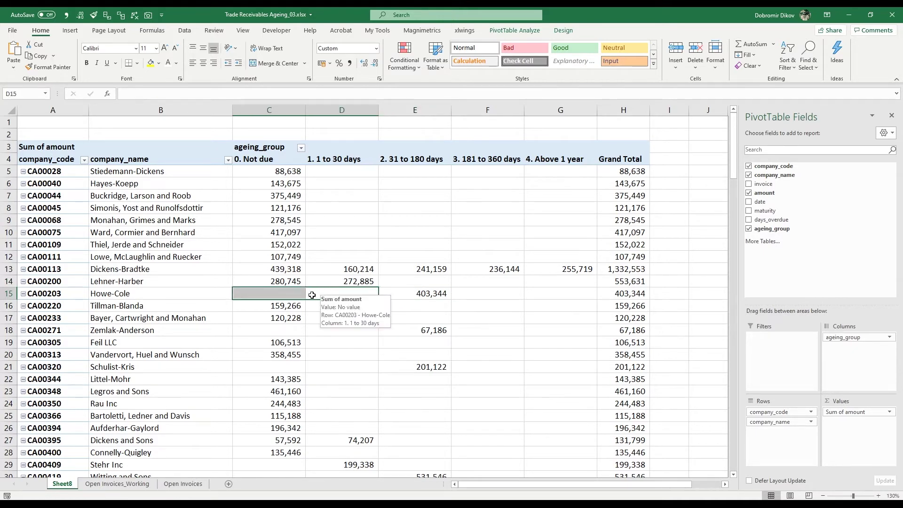
{"action": "left_click", "coordinate": [447, 297]}
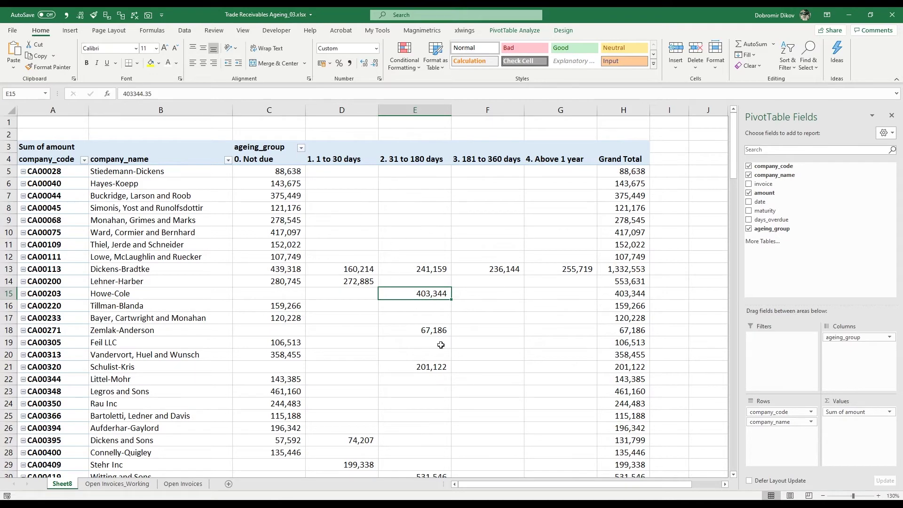
{"action": "scroll", "coordinate": [469, 319], "scroll_direction": "down", "scroll_amount": 1}
{"action": "left_click", "coordinate": [444, 293]}
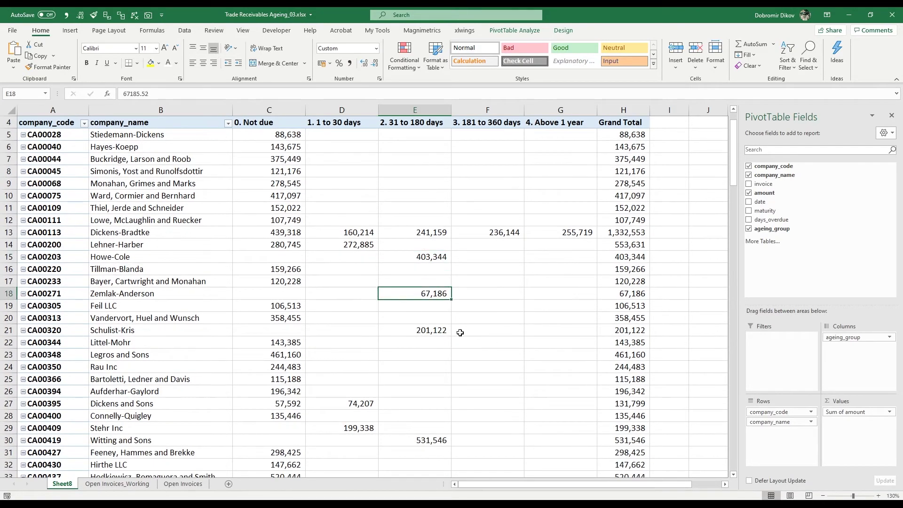
{"action": "left_click", "coordinate": [427, 328]}
{"action": "scroll", "coordinate": [463, 385], "scroll_direction": "down", "scroll_amount": 4}
{"action": "left_click", "coordinate": [420, 292]}
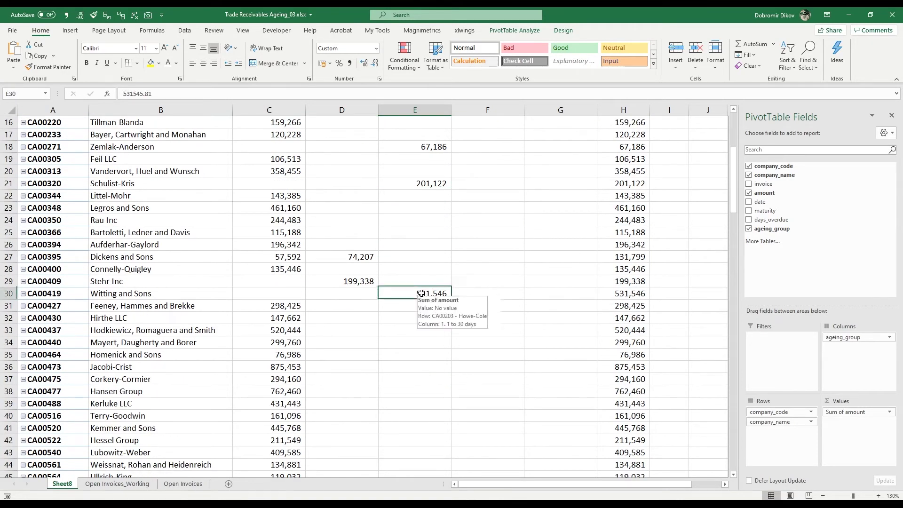
Examine the 1 to 30 days amounts of Dickens and Sons and Stehr Inc, and review the remaining companies in the PivotTable
{"action": "left_click", "coordinate": [339, 256]}
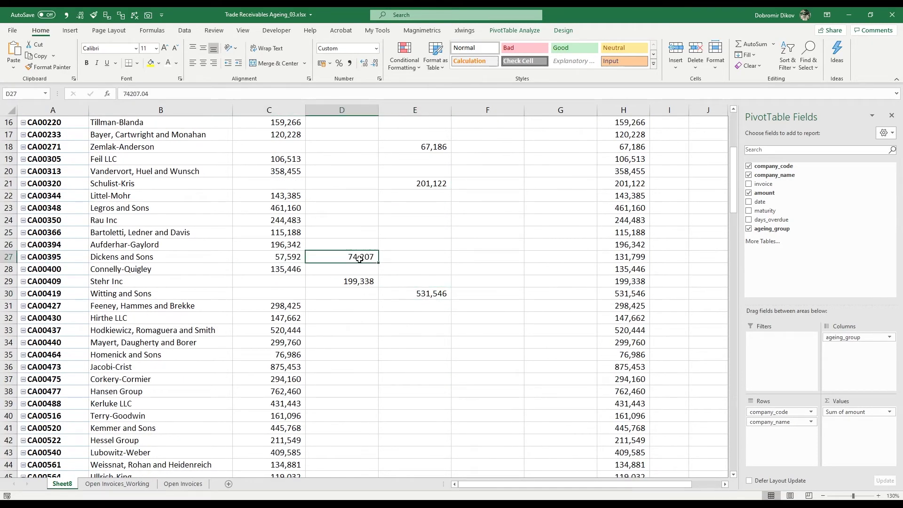
{"action": "left_click", "coordinate": [352, 281]}
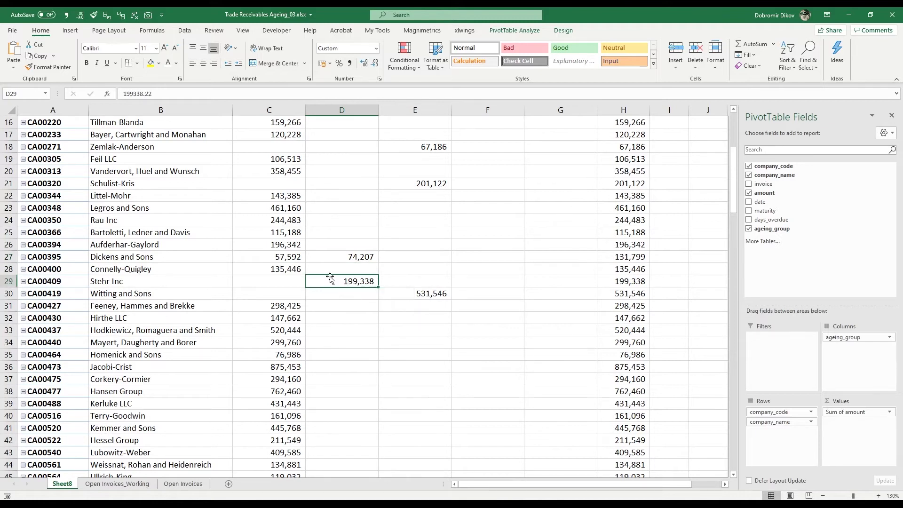
{"action": "left_click", "coordinate": [280, 281]}
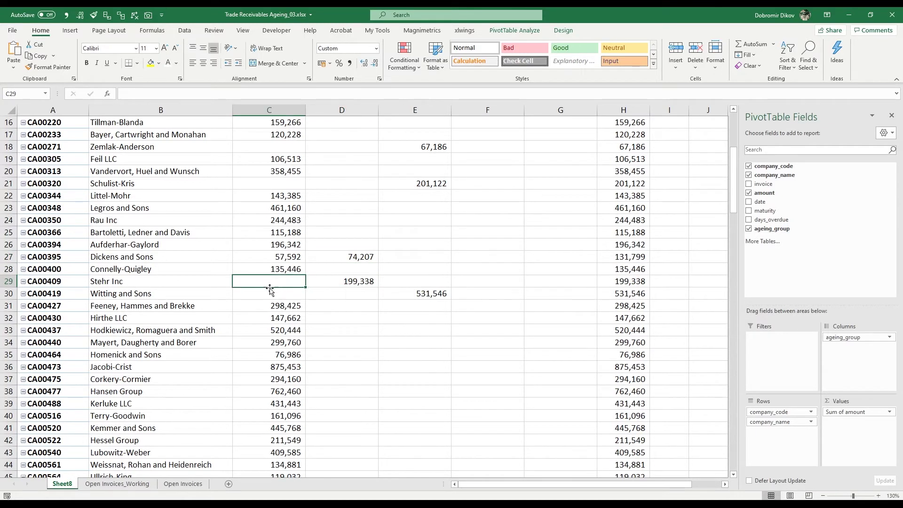
{"action": "scroll", "coordinate": [303, 360], "scroll_direction": "down", "scroll_amount": 3}
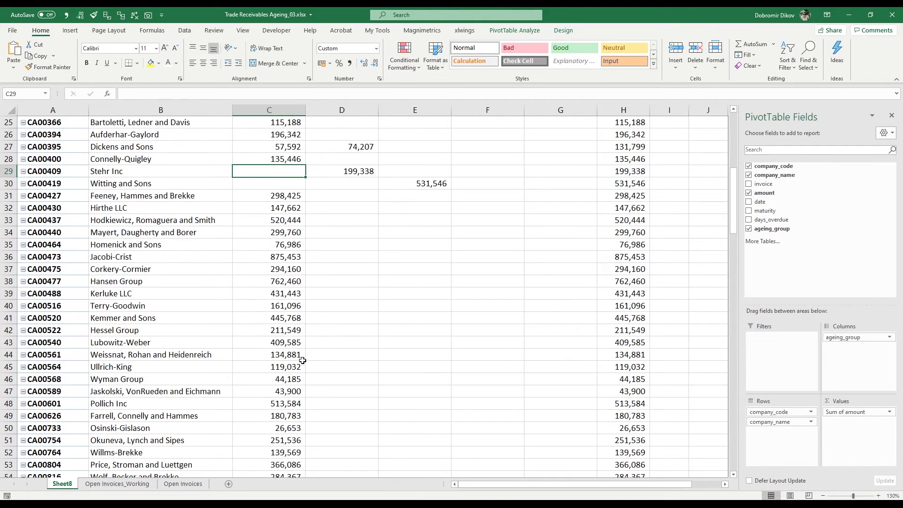
{"action": "scroll", "coordinate": [302, 360], "scroll_direction": "down", "scroll_amount": 10}
{"action": "scroll", "coordinate": [297, 353], "scroll_direction": "up", "scroll_amount": 13}
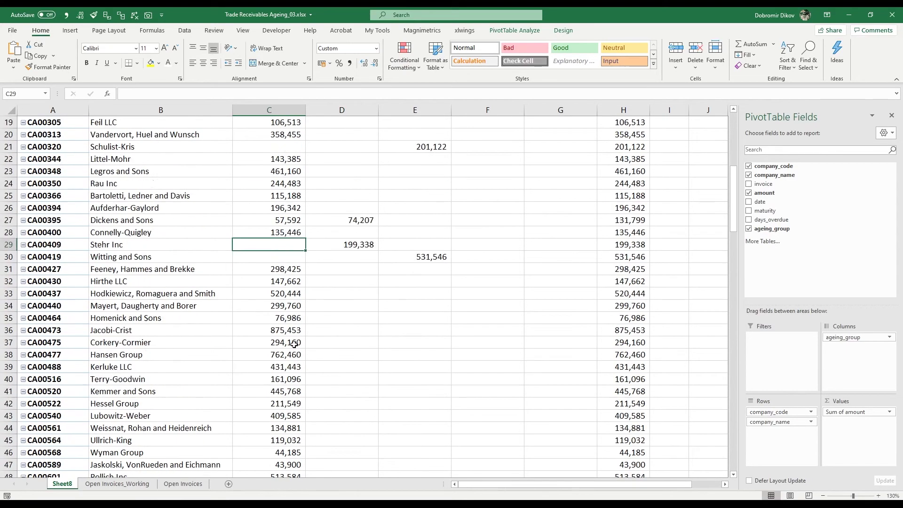
{"action": "scroll", "coordinate": [294, 345], "scroll_direction": "up", "scroll_amount": 6}
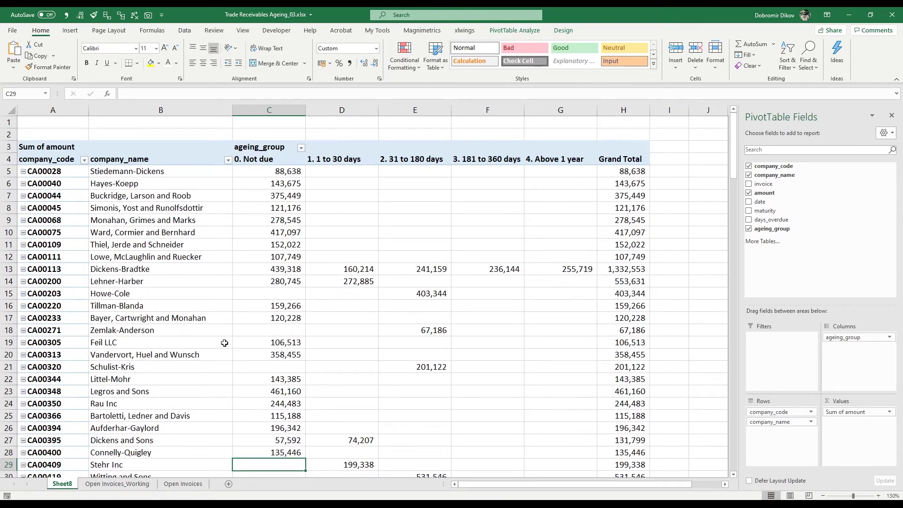
Look at the Open Invoices source table, then add invoice below company_name in the PivotTable rows on Sheet8 and review the invoice breakdown
{"action": "left_click", "coordinate": [183, 484]}
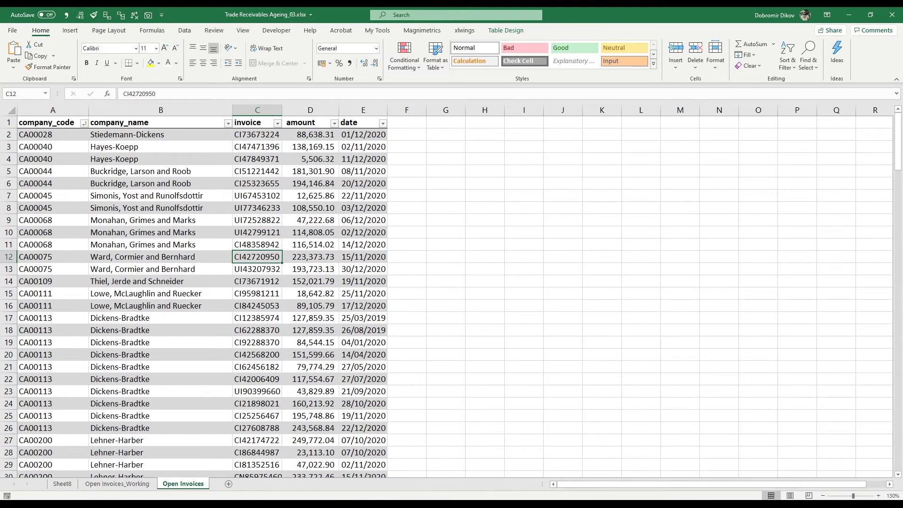
{"action": "left_click", "coordinate": [62, 483]}
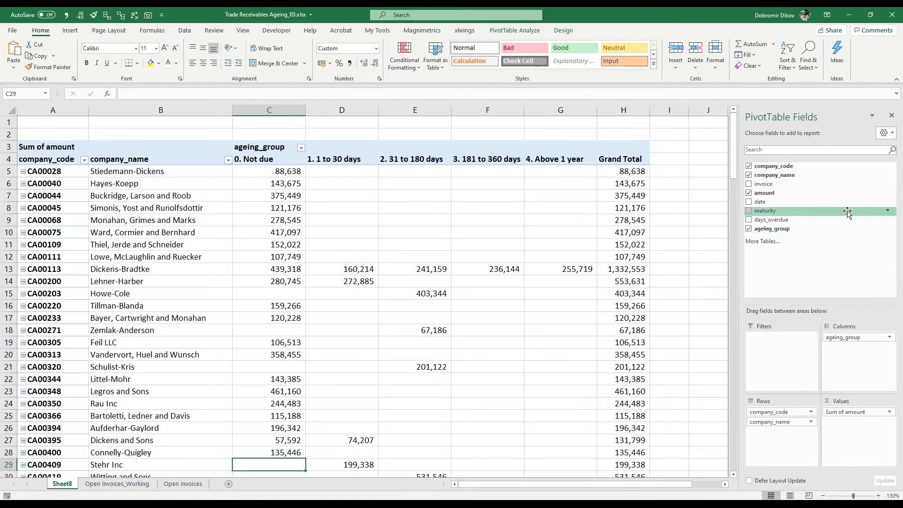
{"action": "left_click_drag", "start_coordinate": [758, 187], "coordinate": [781, 435]}
{"action": "scroll", "coordinate": [254, 373], "scroll_direction": "down", "scroll_amount": 20}
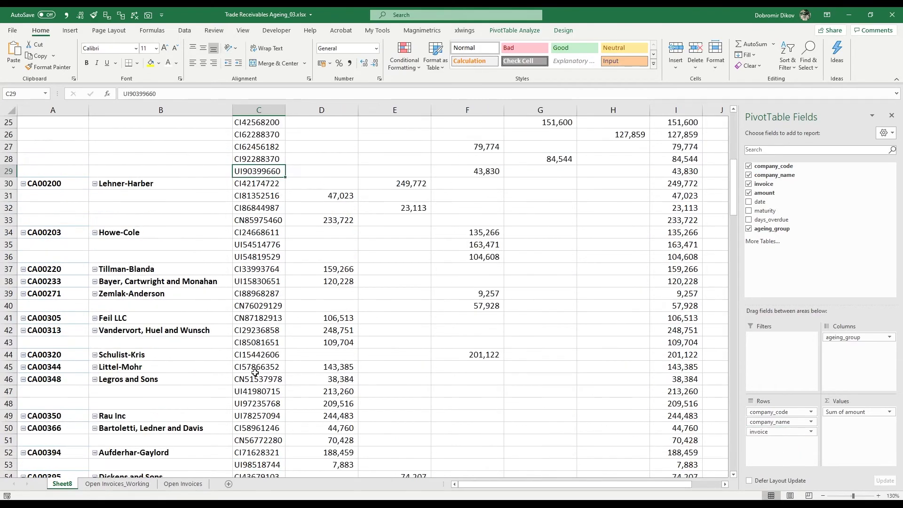
{"action": "scroll", "coordinate": [255, 373], "scroll_direction": "up", "scroll_amount": 20}
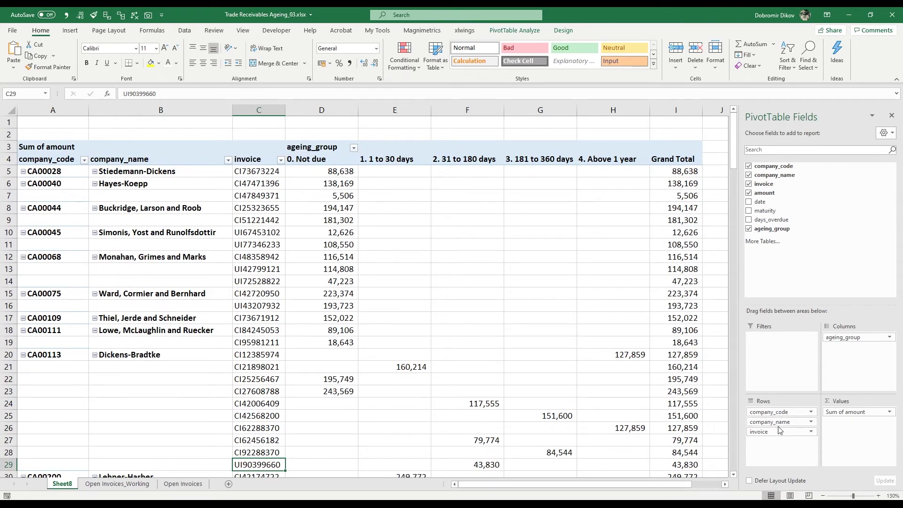
Move company_code from the PivotTable rows to the report filter, and filter the report to CA00561
{"action": "left_click_drag", "start_coordinate": [776, 422], "coordinate": [788, 347]}
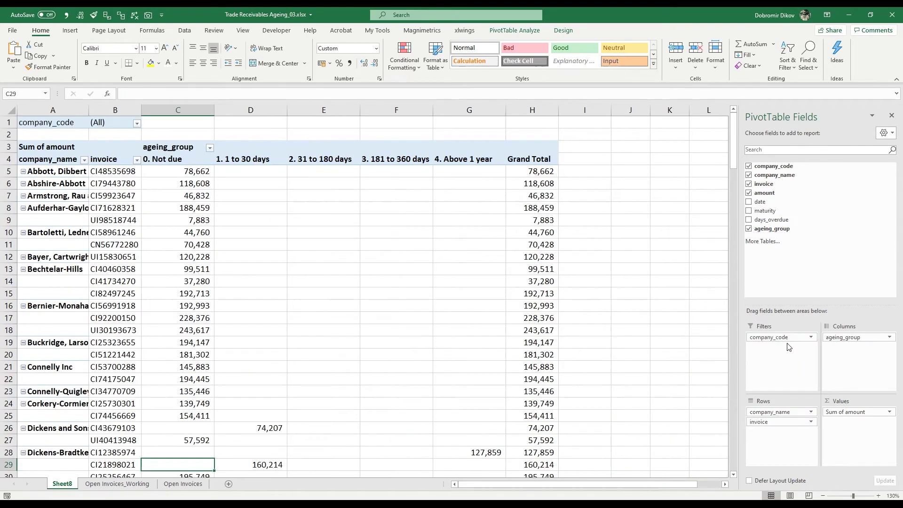
{"action": "left_click", "coordinate": [137, 124]}
{"action": "left_click_drag", "start_coordinate": [132, 157], "coordinate": [133, 179]}
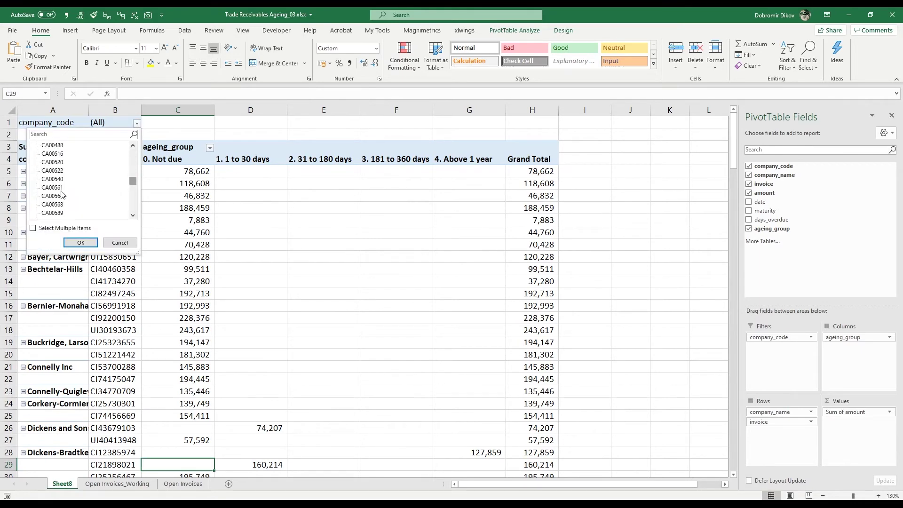
{"action": "left_click", "coordinate": [53, 187]}
{"action": "left_click", "coordinate": [80, 242]}
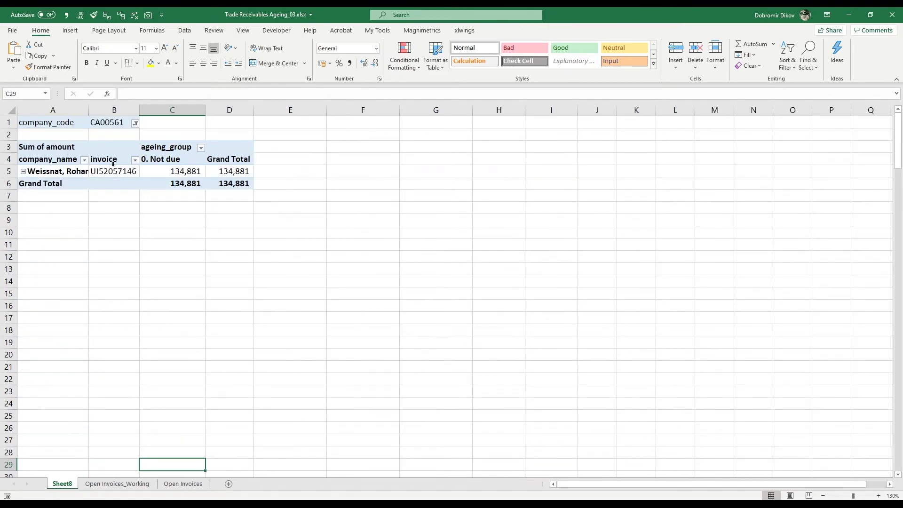
Autofit the width of the company_name column and set the company_code report filter to CA00040
{"action": "double_click", "coordinate": [88, 111]}
{"action": "left_click", "coordinate": [206, 123]}
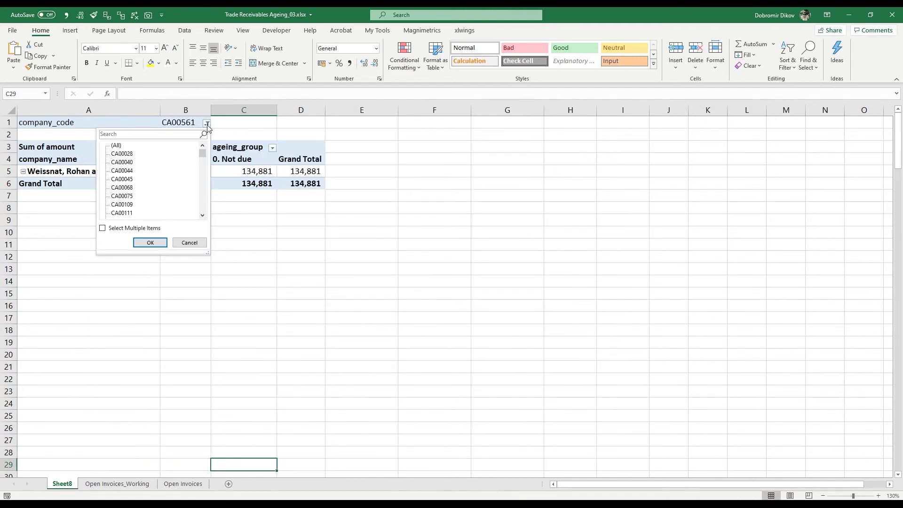
{"action": "left_click", "coordinate": [121, 162]}
{"action": "left_click", "coordinate": [144, 242]}
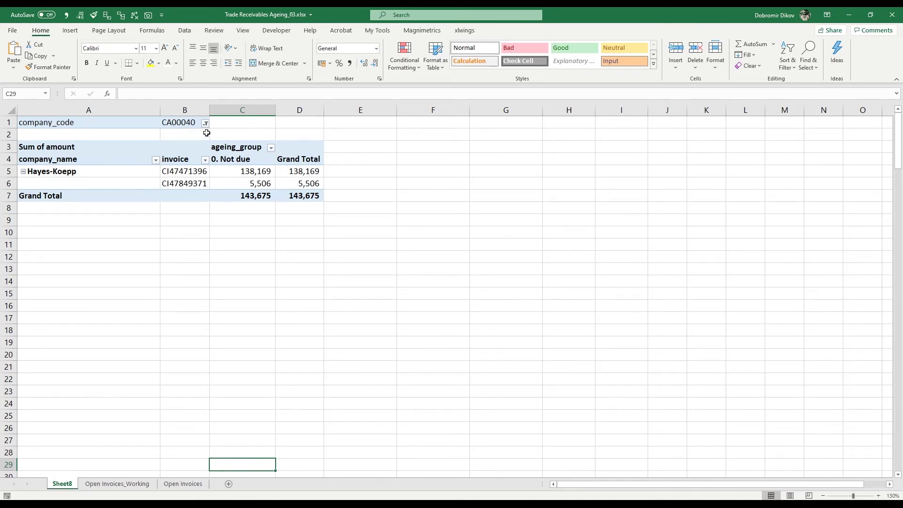
Reset the company_code report filter to (All) and move company_code from the filters to the PivotTable rows, above company_name
{"action": "left_click", "coordinate": [179, 163]}
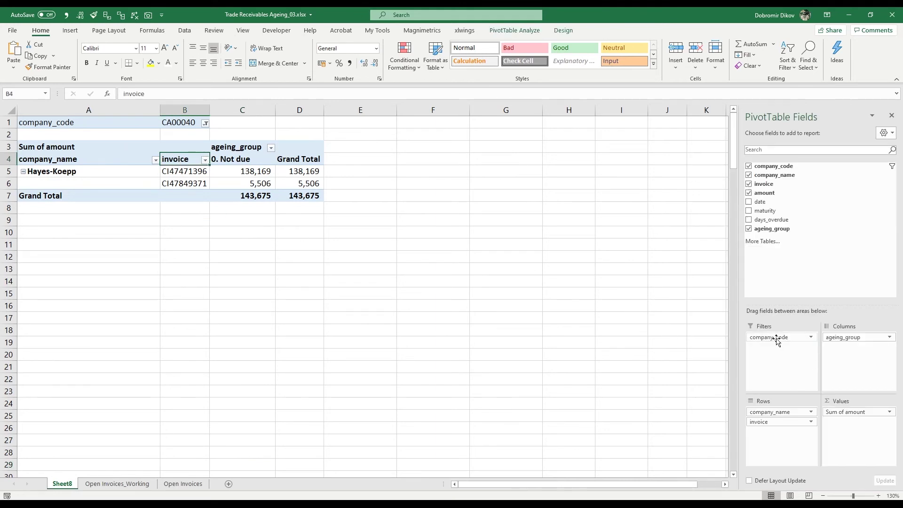
{"action": "left_click", "coordinate": [205, 123]}
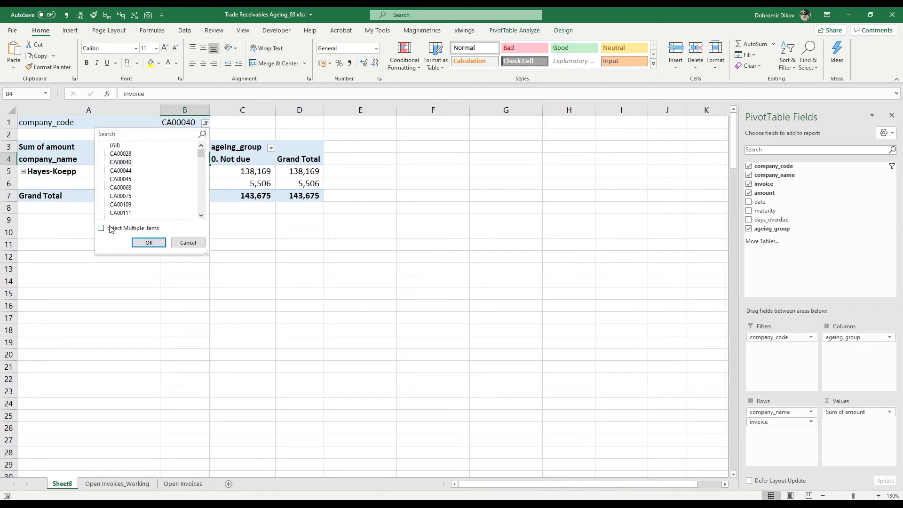
{"action": "left_click", "coordinate": [115, 145]}
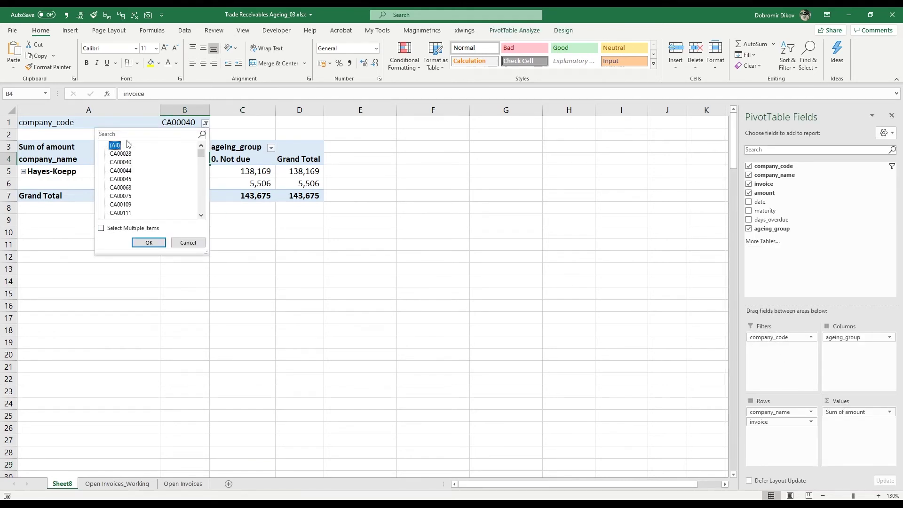
{"action": "left_click", "coordinate": [101, 228]}
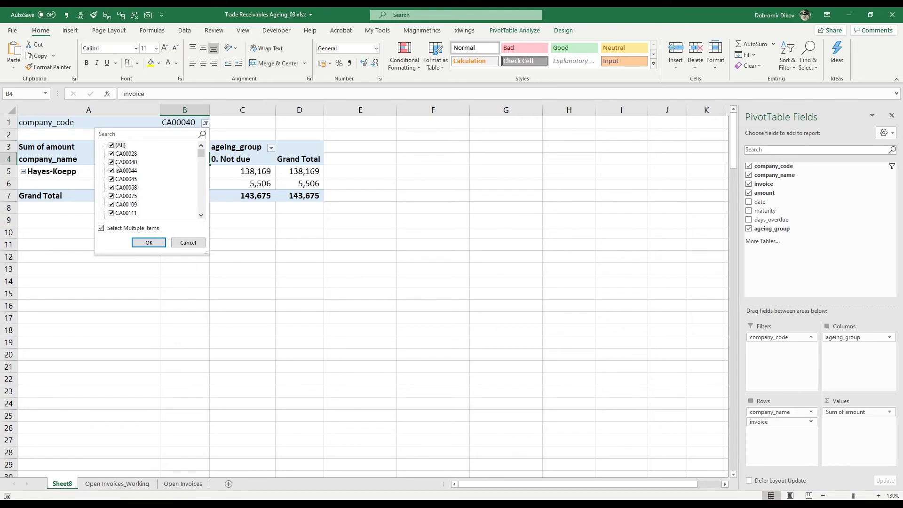
{"action": "left_click", "coordinate": [112, 145]}
{"action": "left_click", "coordinate": [112, 170]}
{"action": "left_click", "coordinate": [111, 179]}
{"action": "left_click", "coordinate": [101, 228]}
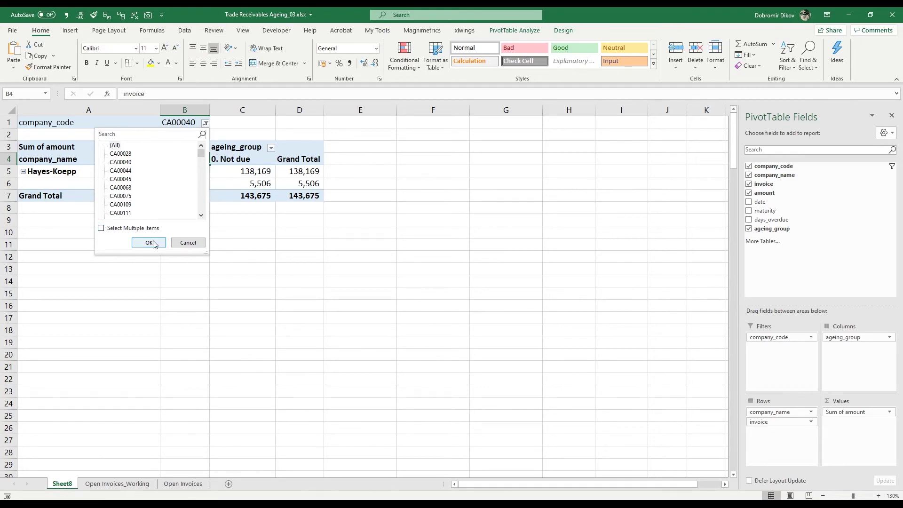
{"action": "left_click", "coordinate": [148, 242]}
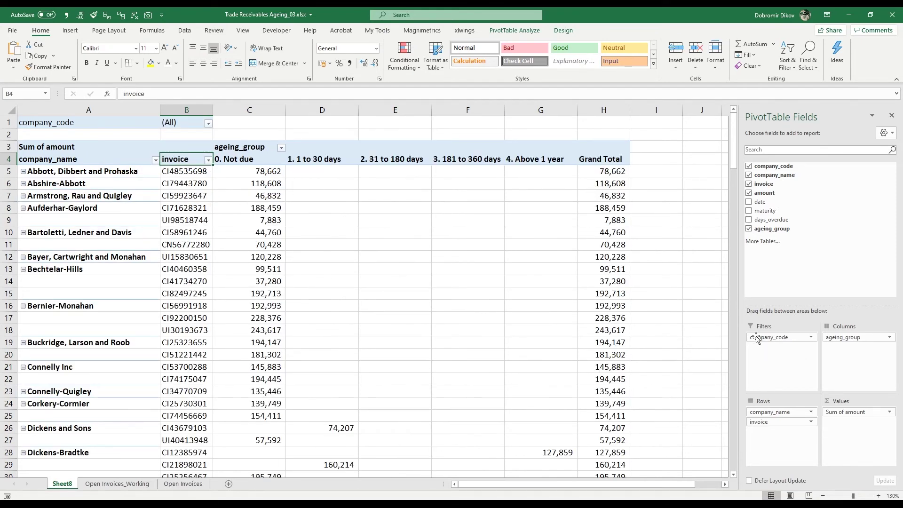
{"action": "left_click_drag", "start_coordinate": [759, 337], "coordinate": [782, 412]}
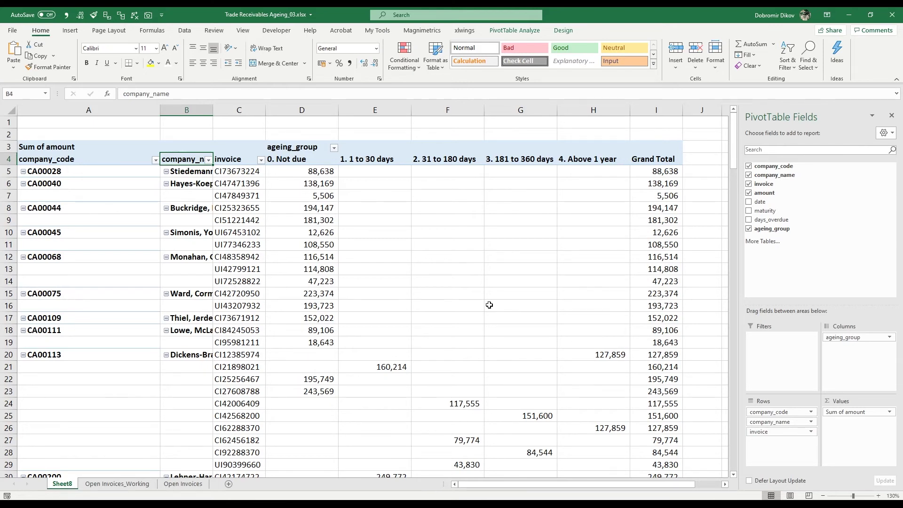
Insert a company_name slicer for the PivotTable and place it beside the Grand Total column, over columns J to L
{"action": "key", "text": "alt+j"}
{"action": "key", "text": "t"}
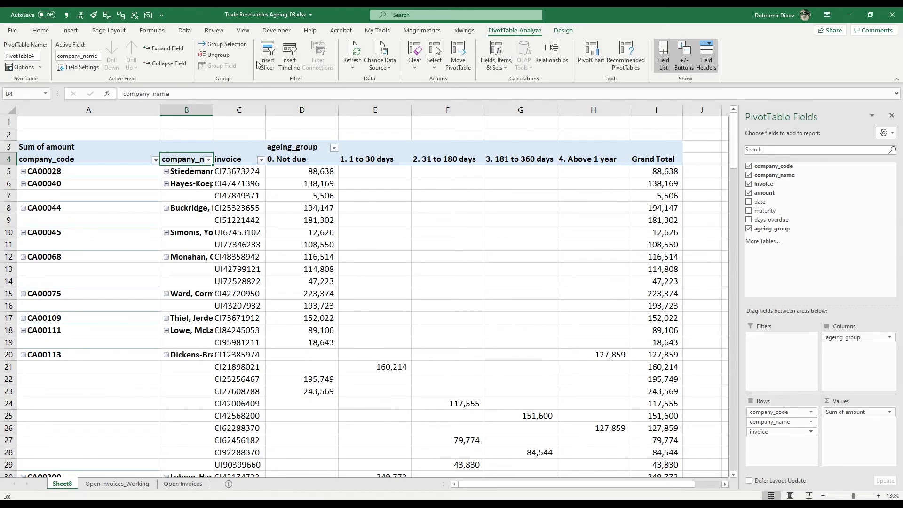
{"action": "left_click", "coordinate": [276, 53]}
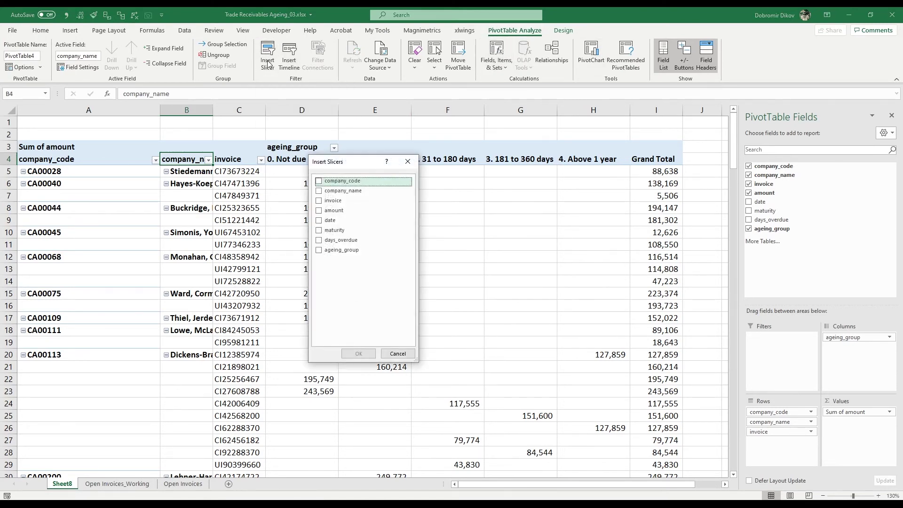
{"action": "left_click_drag", "start_coordinate": [337, 164], "coordinate": [609, 144]}
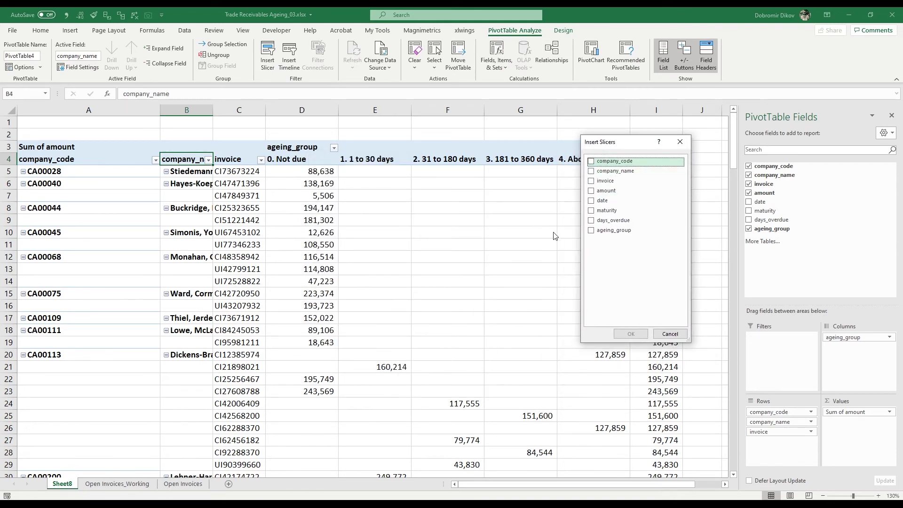
{"action": "left_click", "coordinate": [592, 172]}
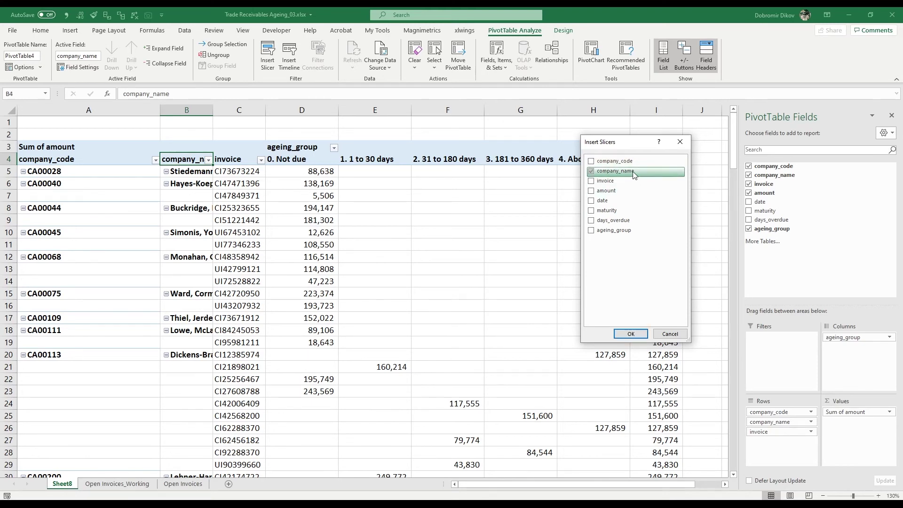
{"action": "left_click", "coordinate": [631, 334]}
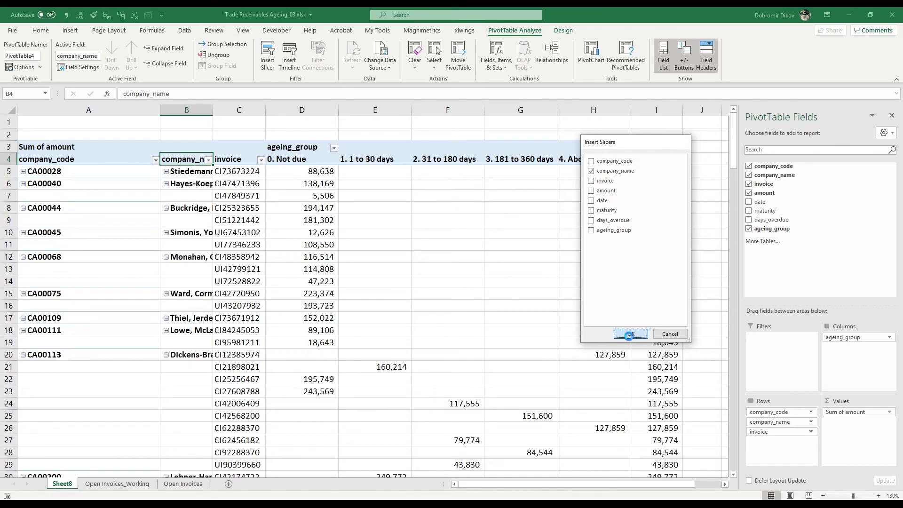
{"action": "left_click_drag", "start_coordinate": [359, 226], "coordinate": [732, 152]}
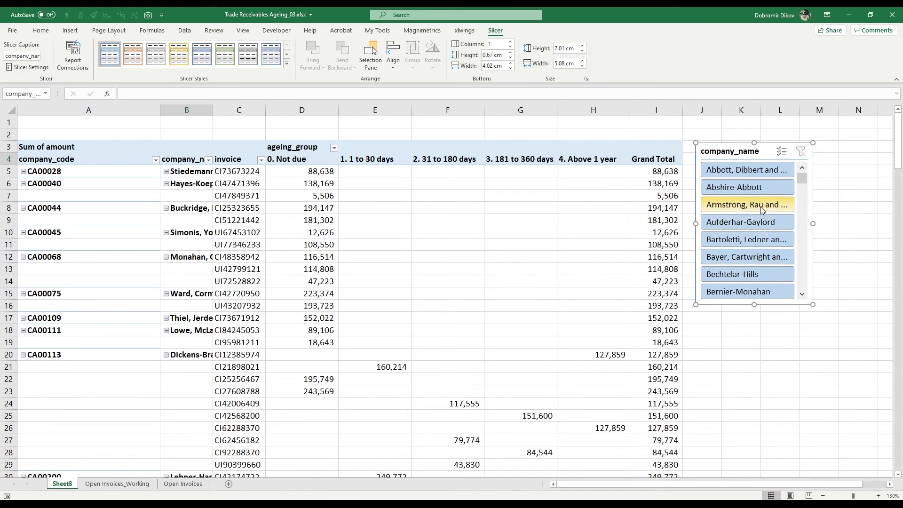
Filter the PivotTable with the company_name slicer to Jaskolski Inc, and switch the selection to Jacobi-Crist
{"action": "scroll", "coordinate": [747, 212], "scroll_direction": "down", "scroll_amount": 5}
{"action": "scroll", "coordinate": [747, 212], "scroll_direction": "down", "scroll_amount": 3}
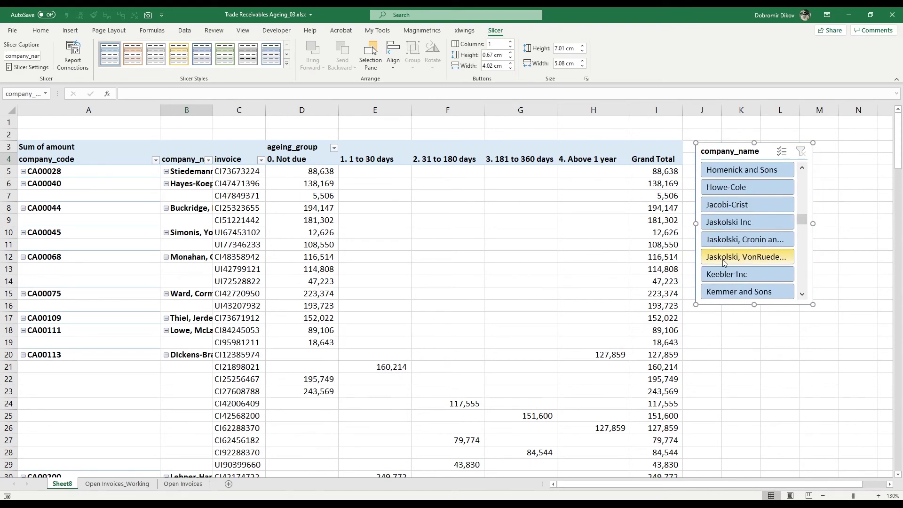
{"action": "left_click", "coordinate": [735, 224]}
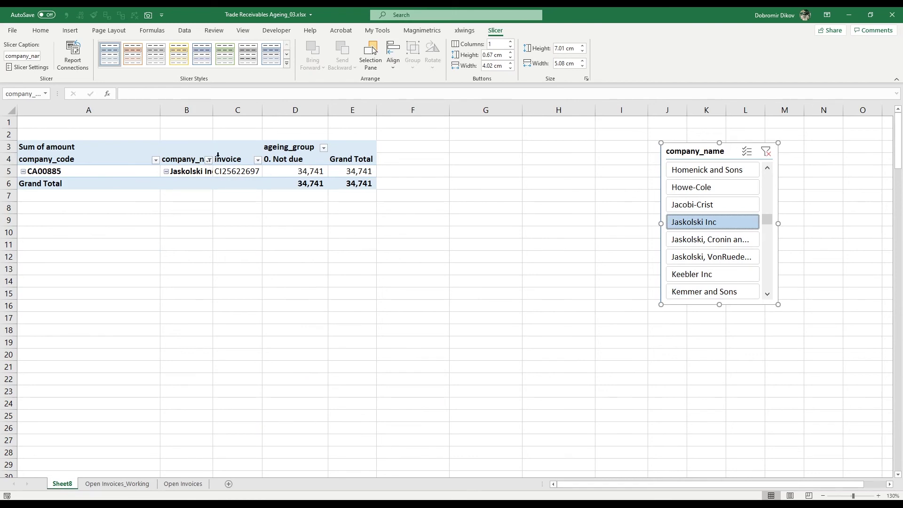
{"action": "left_click", "coordinate": [704, 212]}
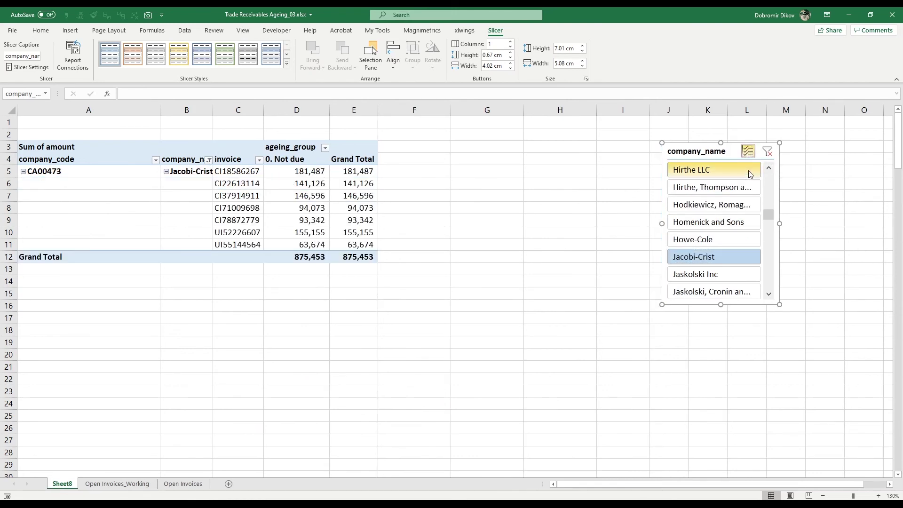
Turn on Multi-Select in the slicer to add the "Hirthe, Thompson" and "Hodkiewicz, Romag" companies, and clear the company_name filter
{"action": "left_click", "coordinate": [748, 151]}
{"action": "left_click", "coordinate": [742, 188]}
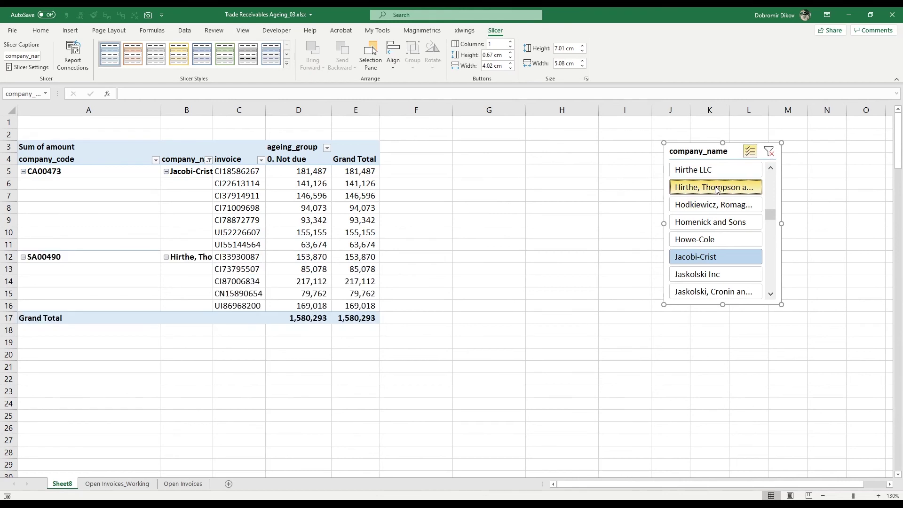
{"action": "left_click", "coordinate": [718, 209]}
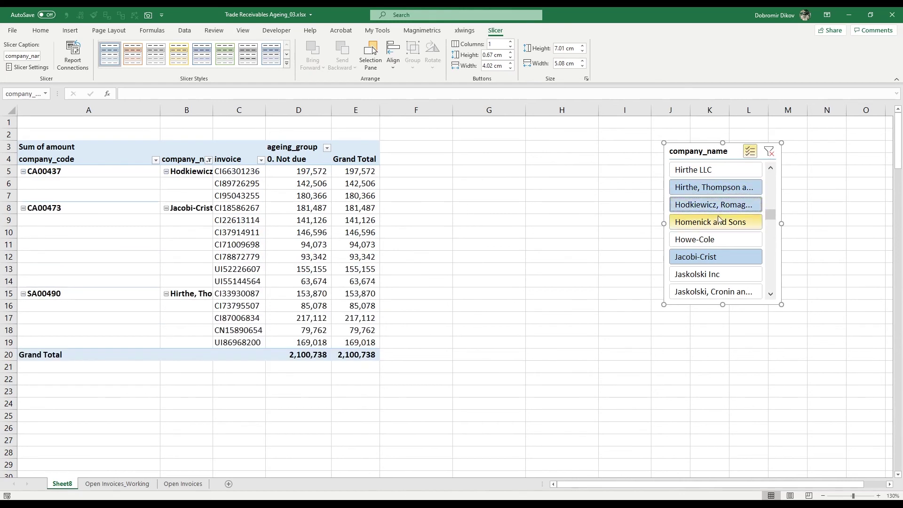
{"action": "left_click", "coordinate": [770, 152]}
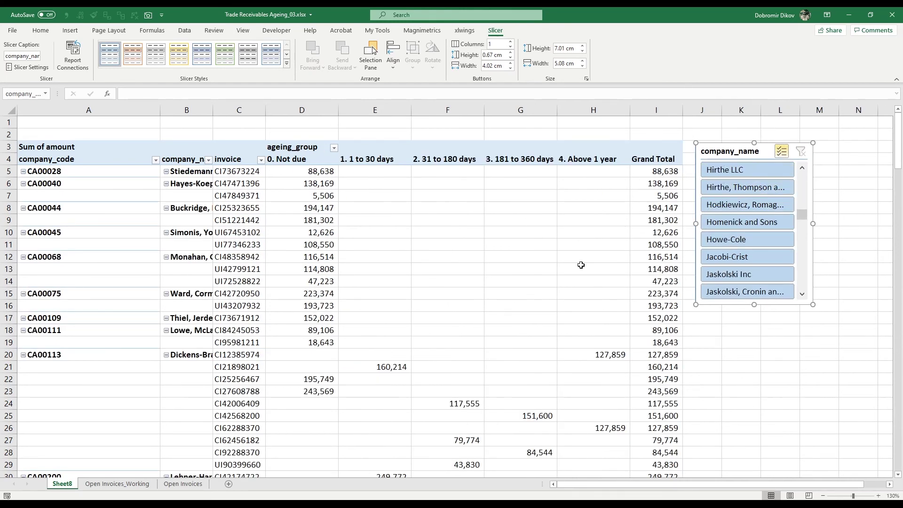